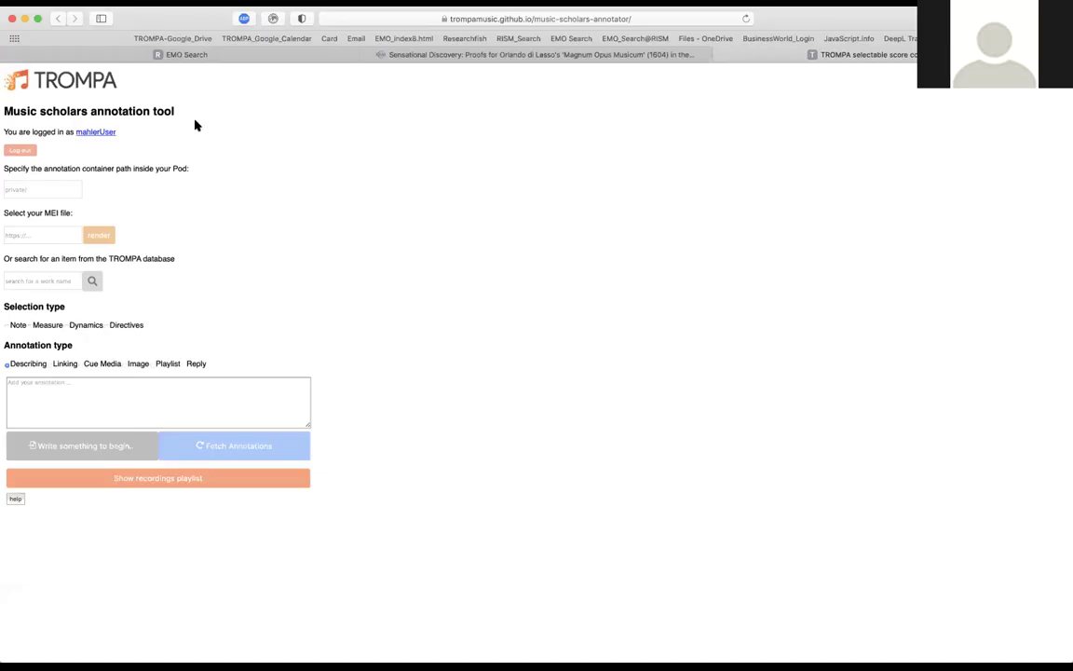
Switch to the EMO Search page, load random query pages until one with music appears, and search all collections for matching pages.
left_click(142, 55)
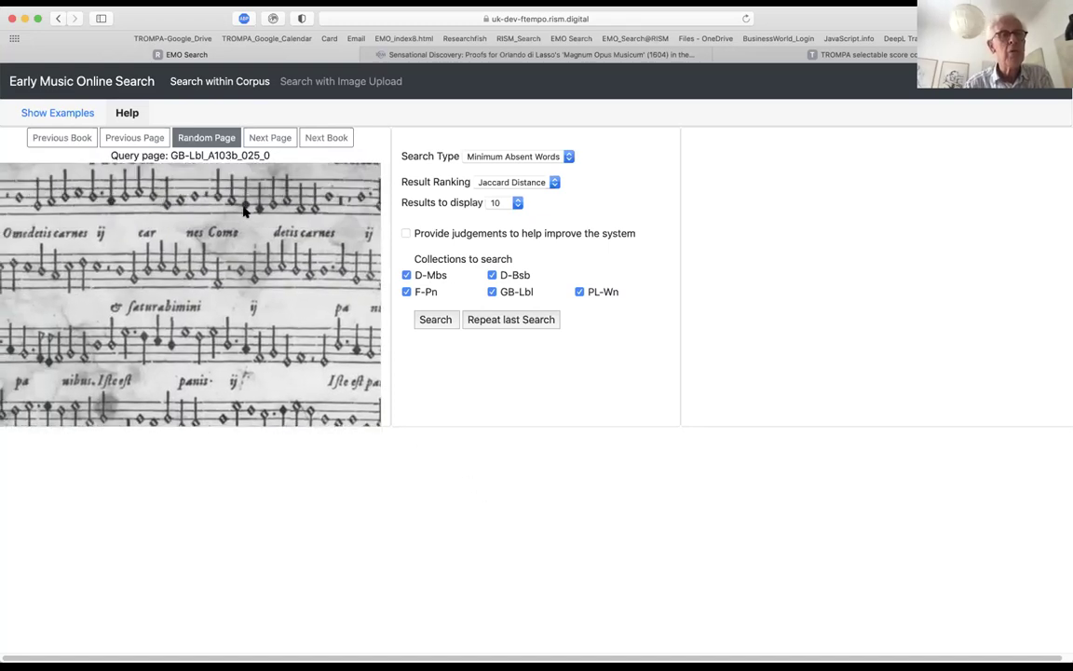
left_click(214, 136)
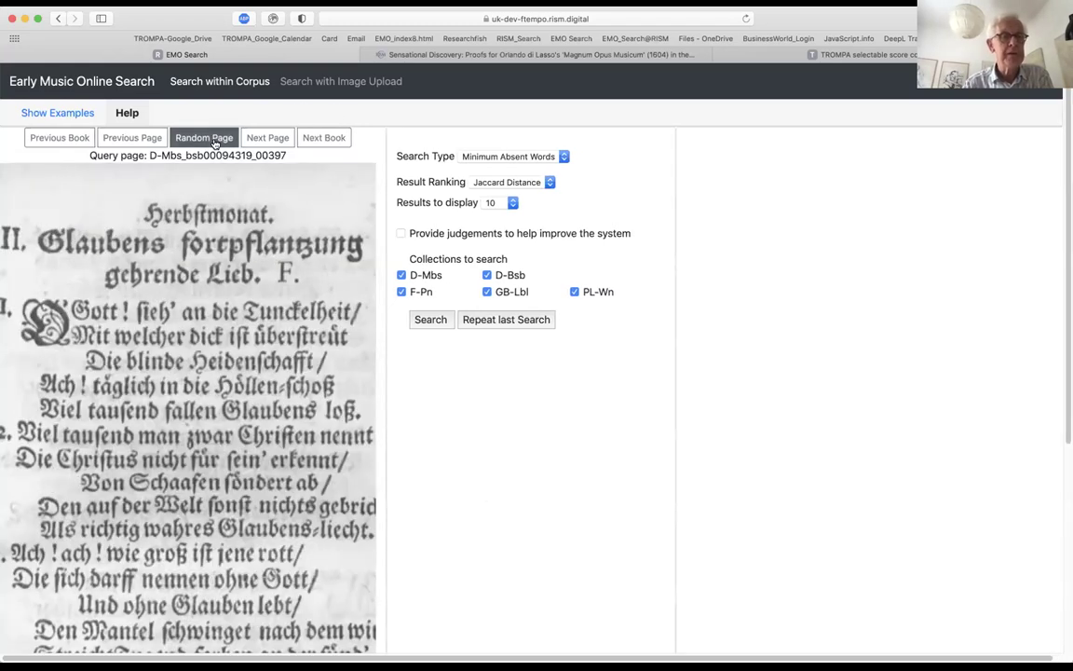
left_click(214, 138)
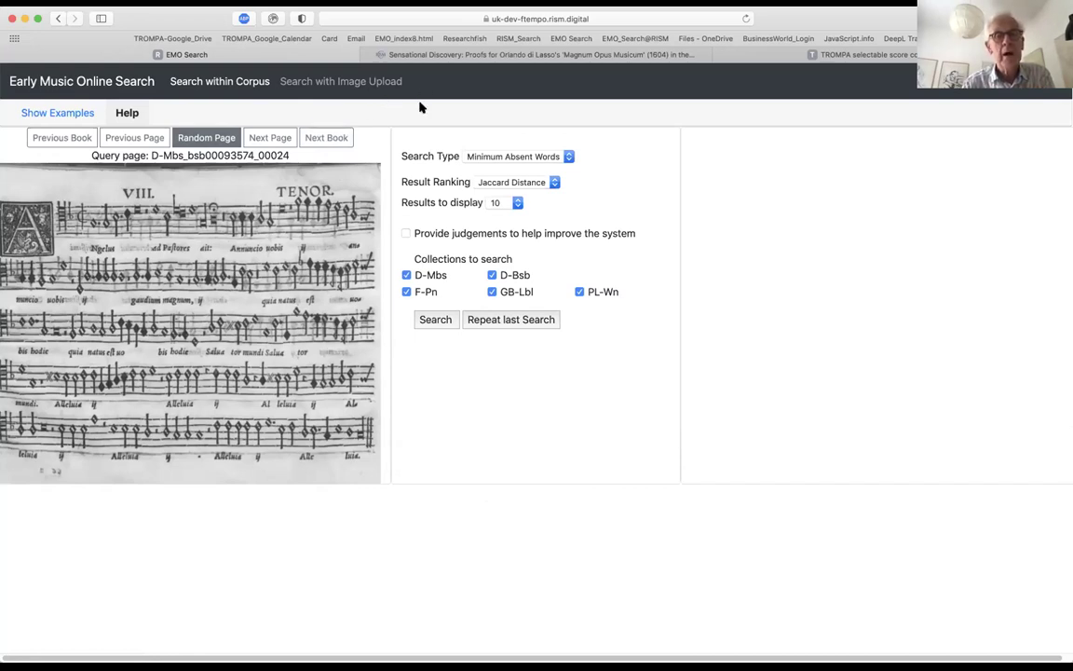
left_click(436, 319)
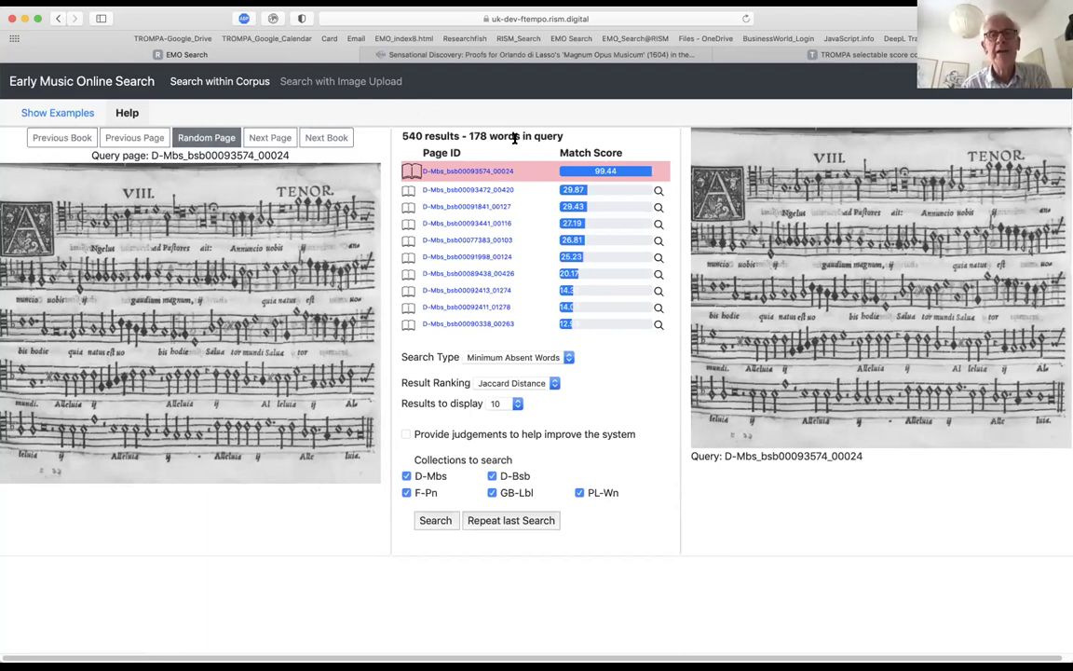
View the second- and third-ranked matches, and compare the query page repeatedly with match D-Mbs_bsb00093472_00420.
left_click(658, 190)
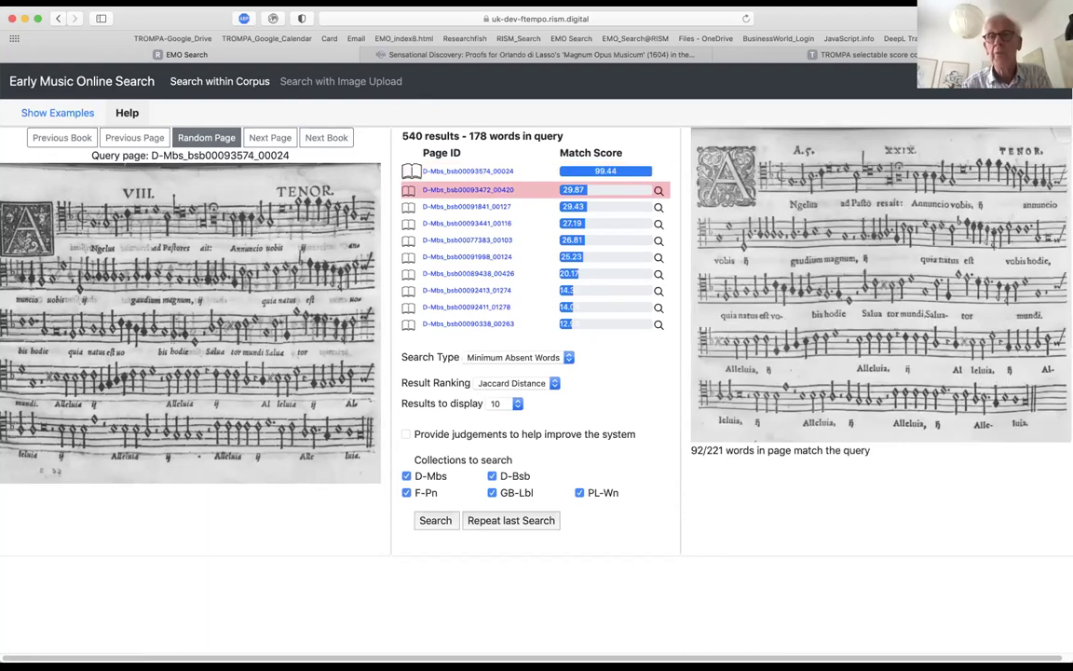
left_click(658, 207)
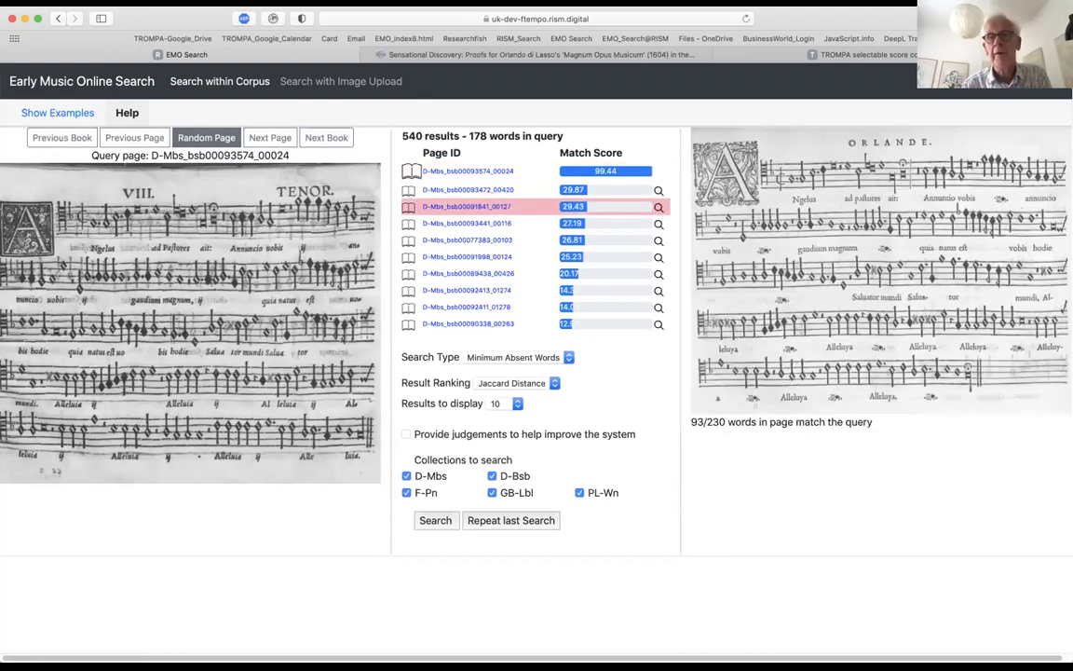
key("Up")
key("Up")
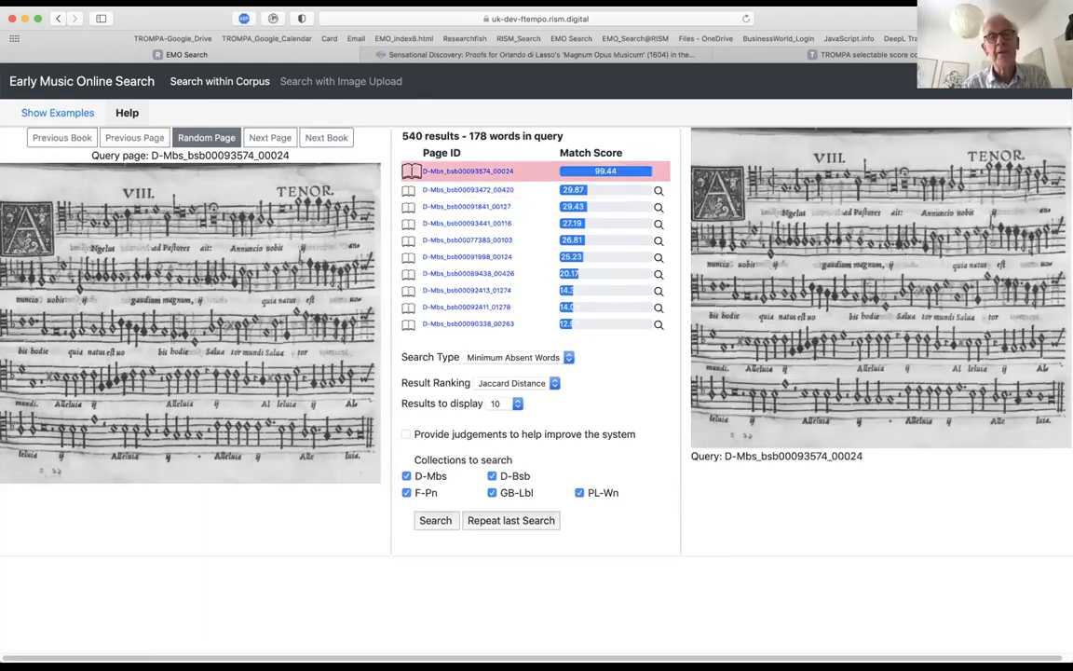
key("Down")
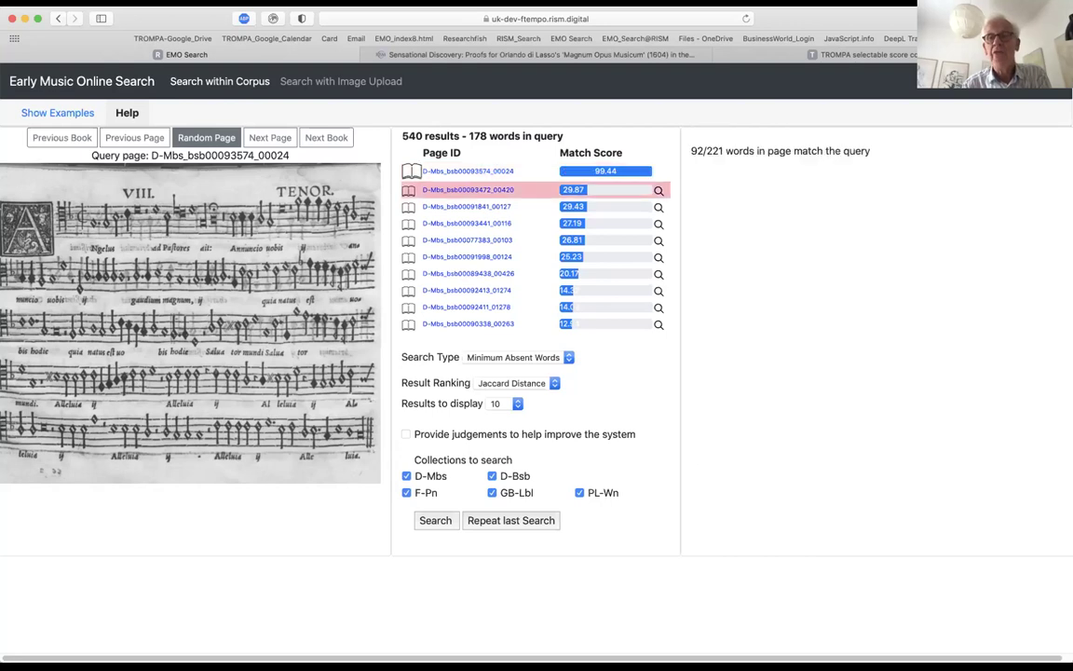
key("Up")
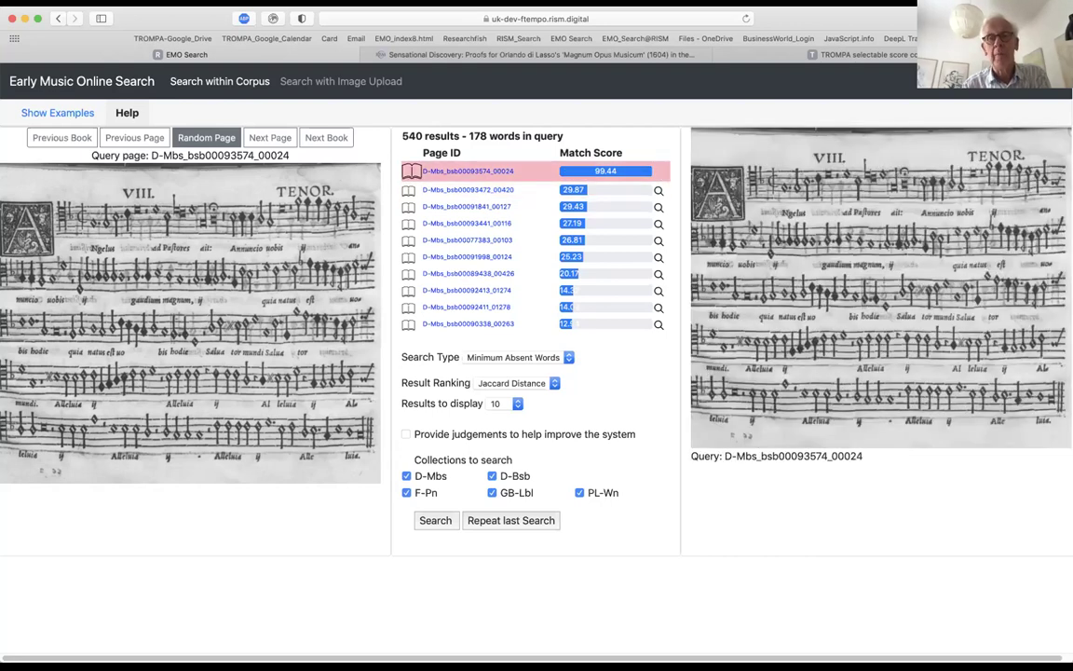
key("Down")
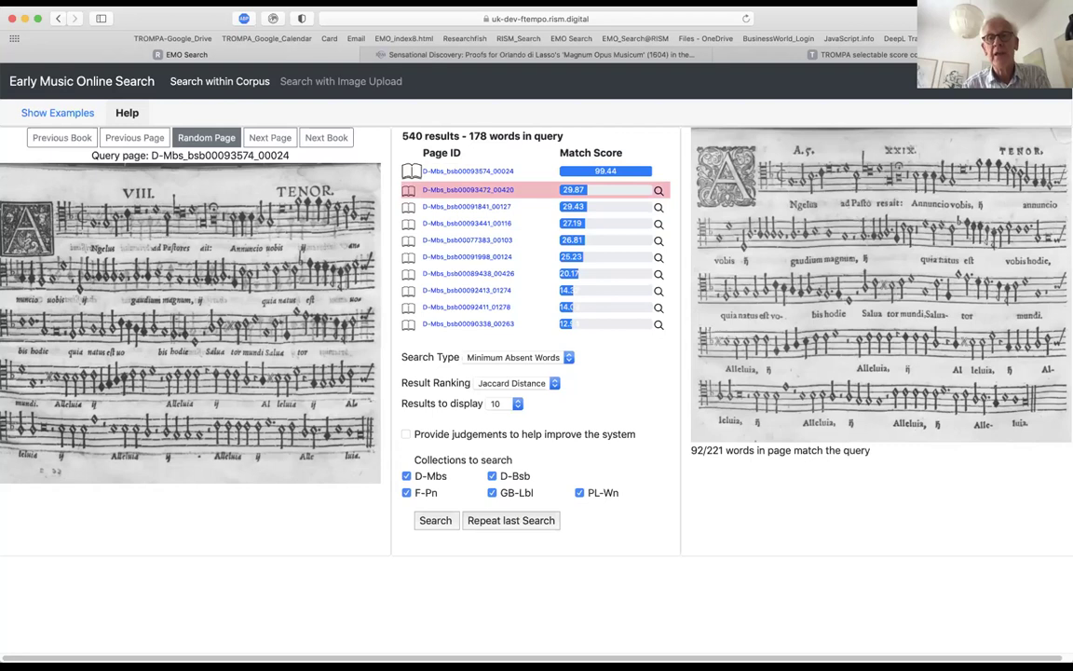
key("Up")
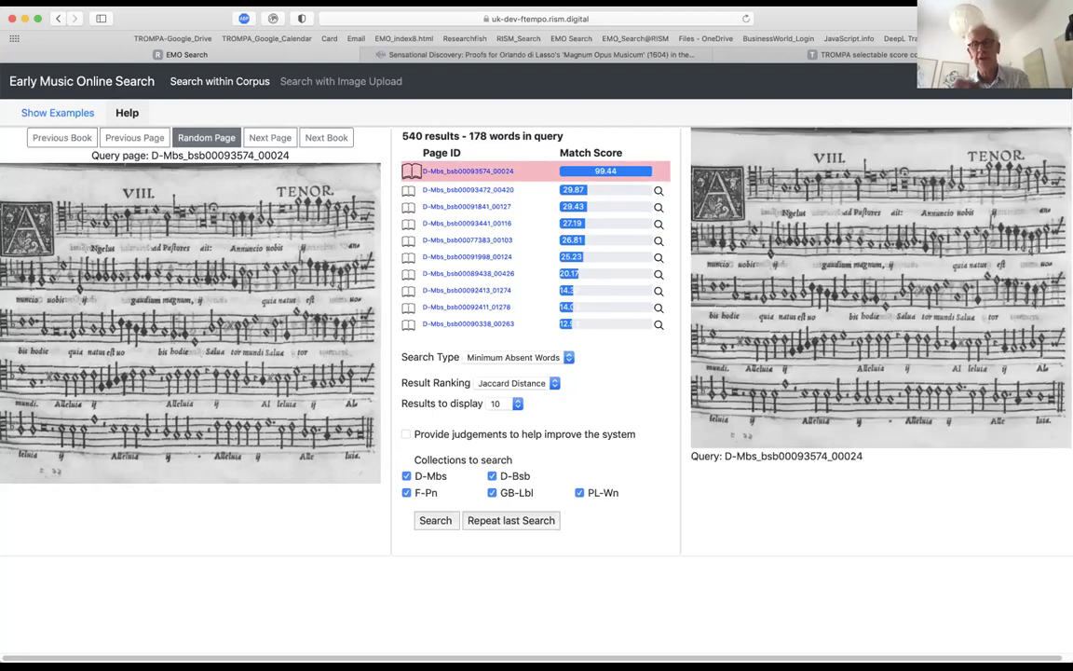
key("Down")
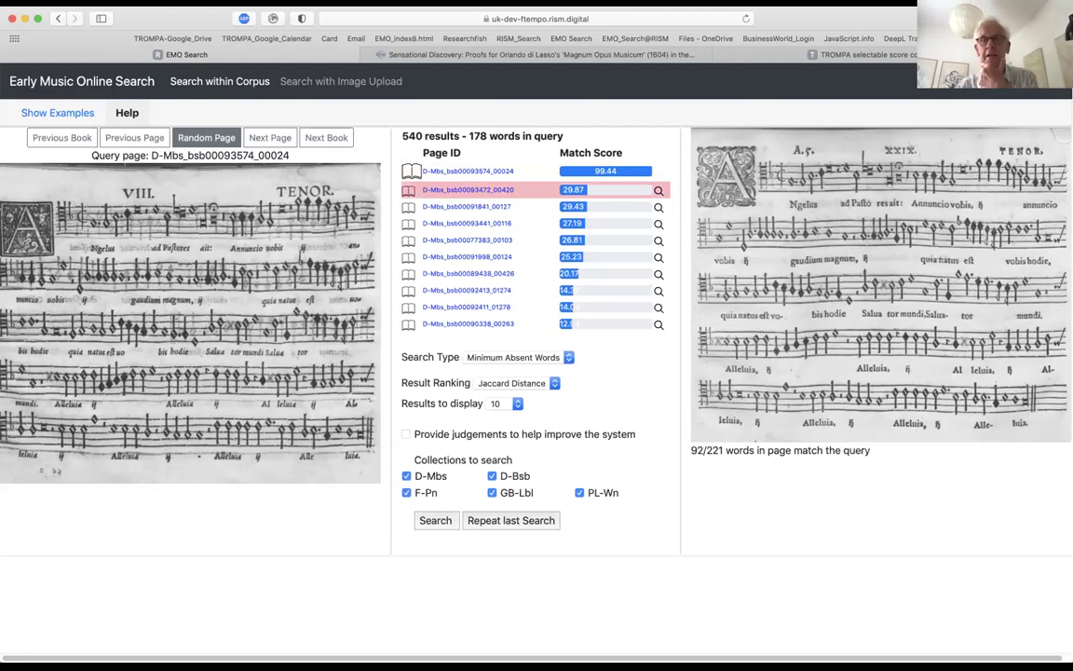
View the remaining matches one by one, from D-Mbs_bsb00091841_00127 down to D-Mbs_bsb00090338_00263.
key("Down")
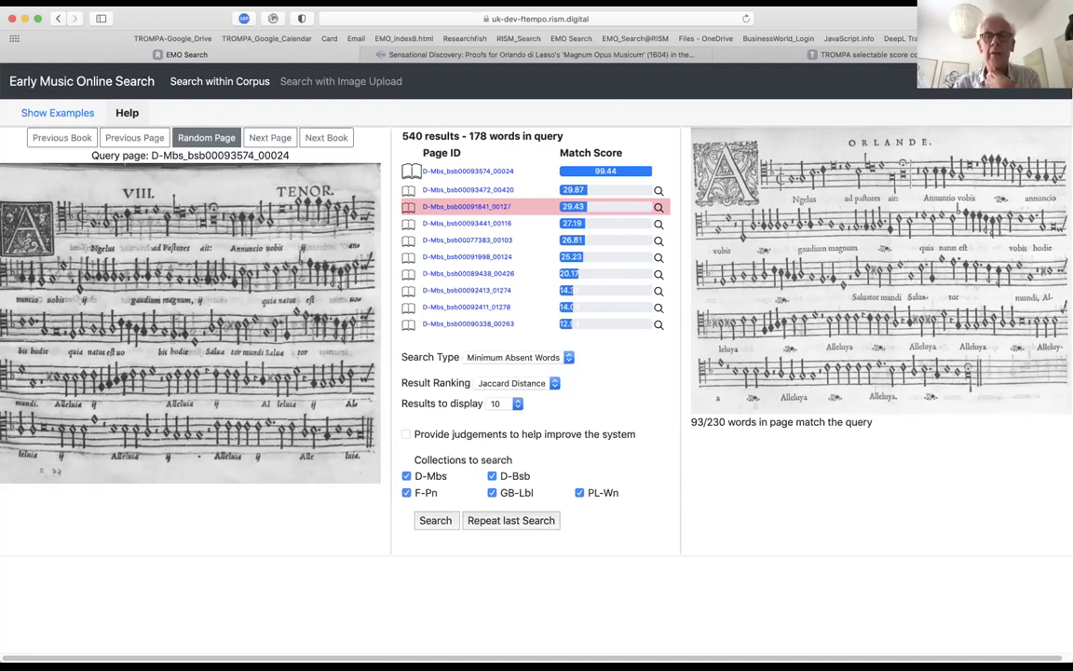
left_click(466, 222)
left_click(466, 239)
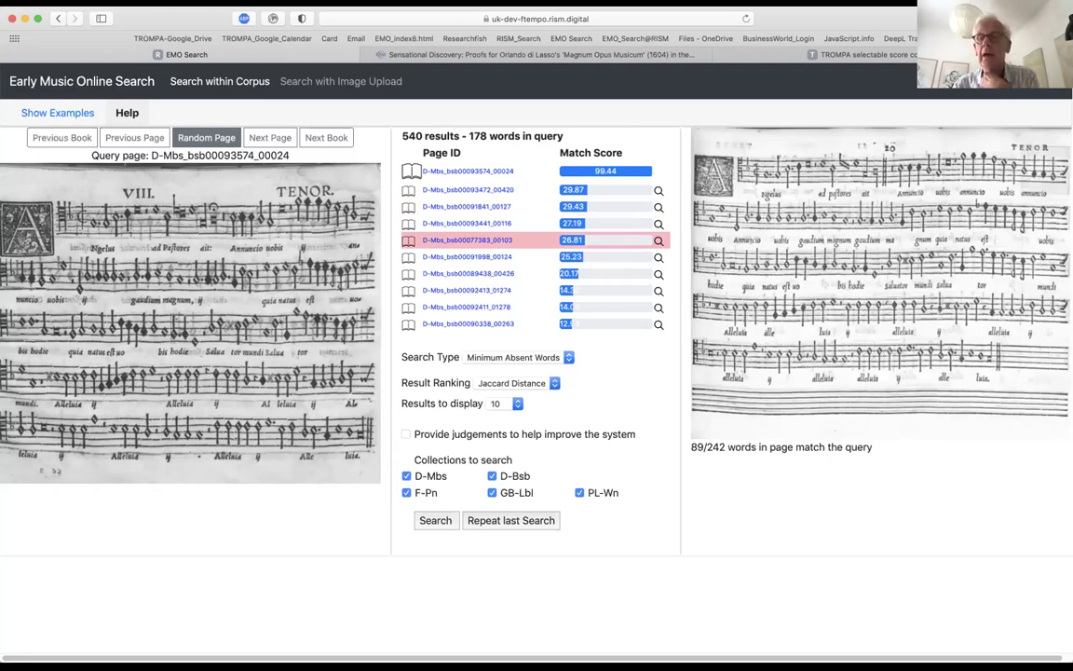
left_click(467, 256)
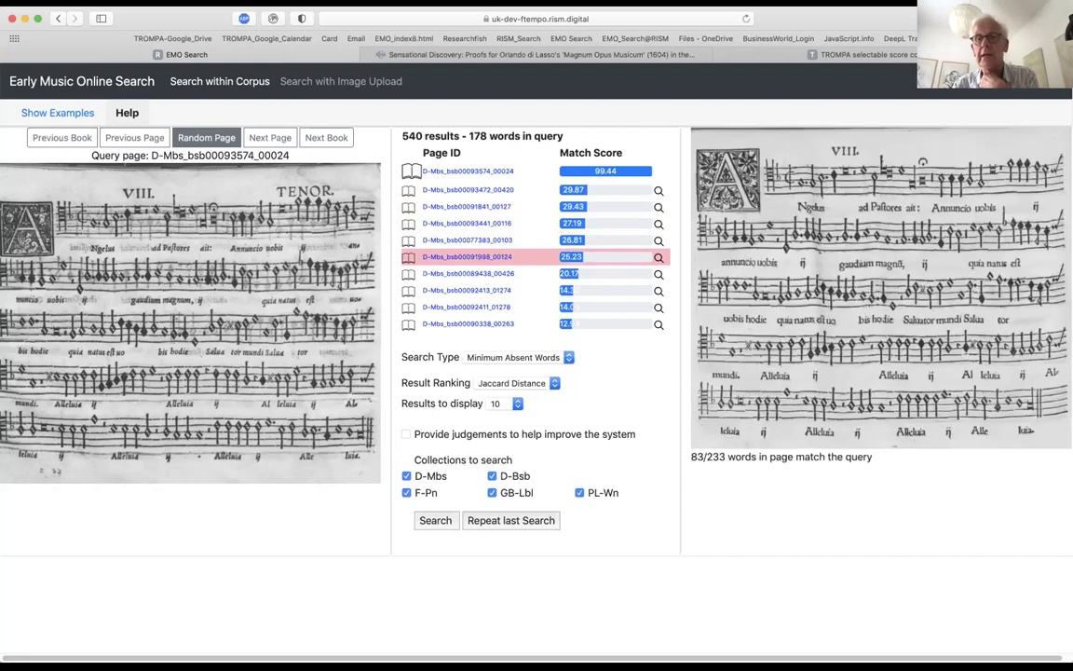
left_click(467, 273)
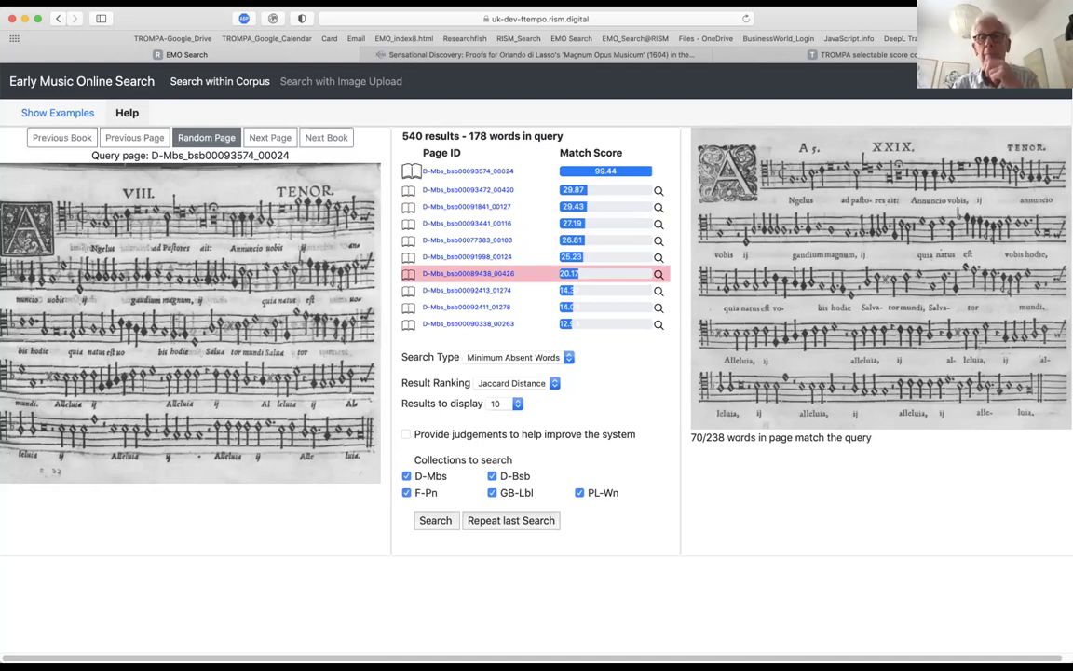
left_click(466, 290)
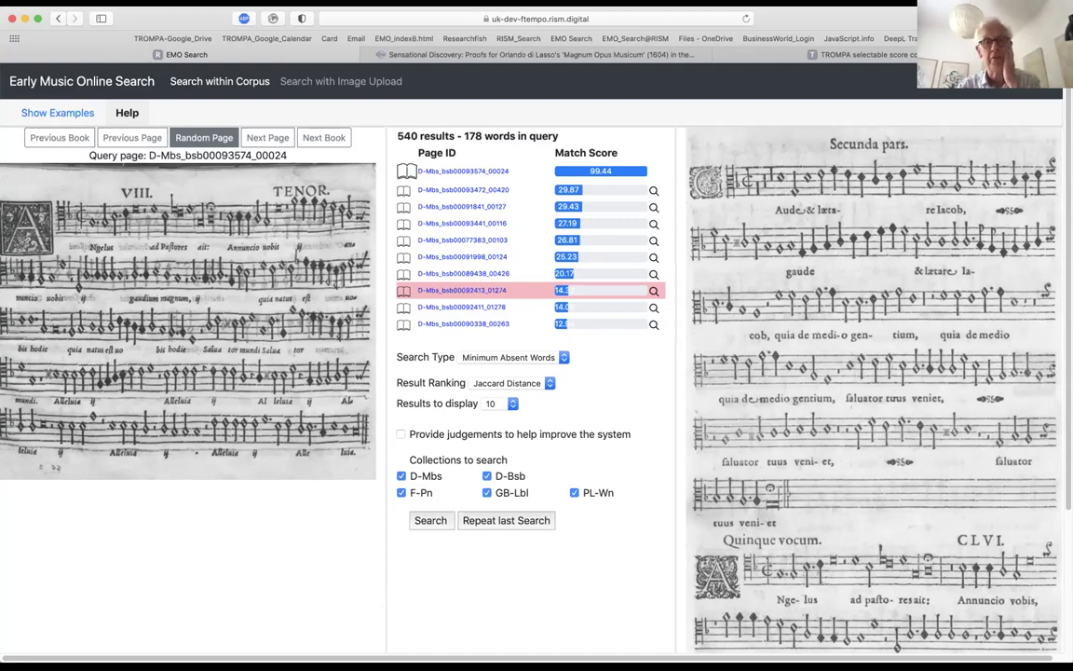
left_click(461, 306)
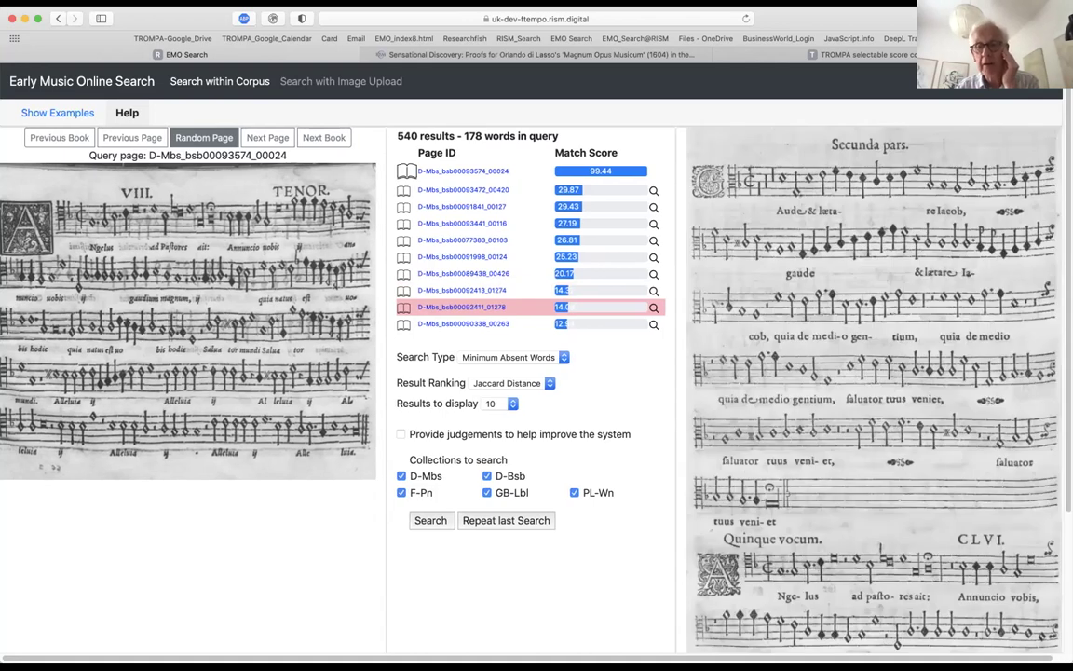
left_click(463, 323)
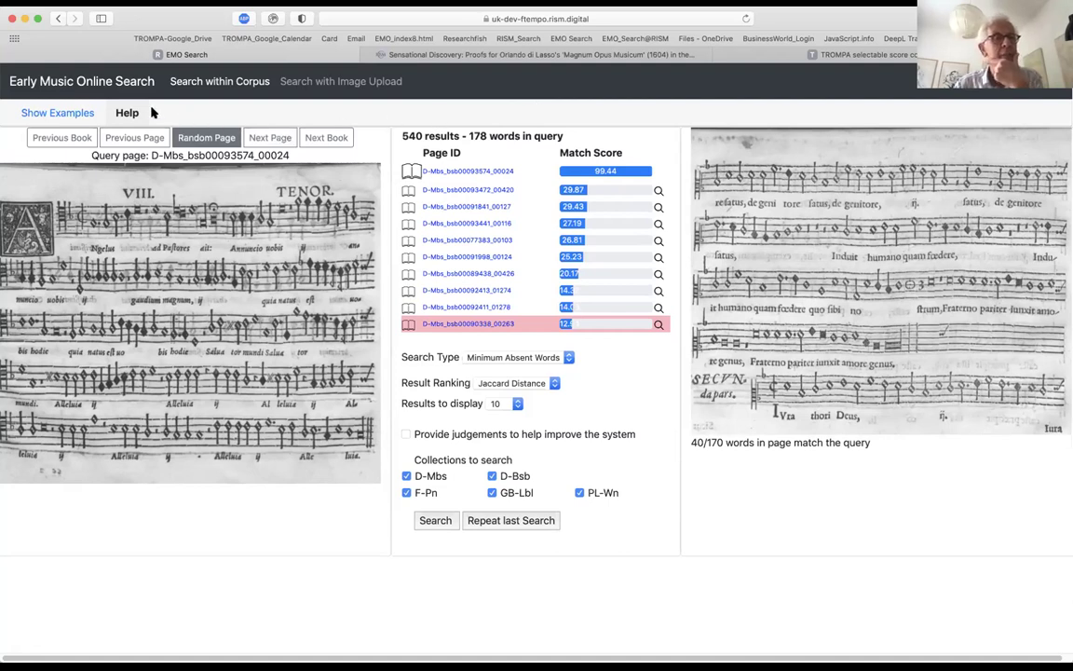
Open the example Lassus, 'Susanna faire' (Cantus) and view its matches ranked second through fifth.
left_click(74, 114)
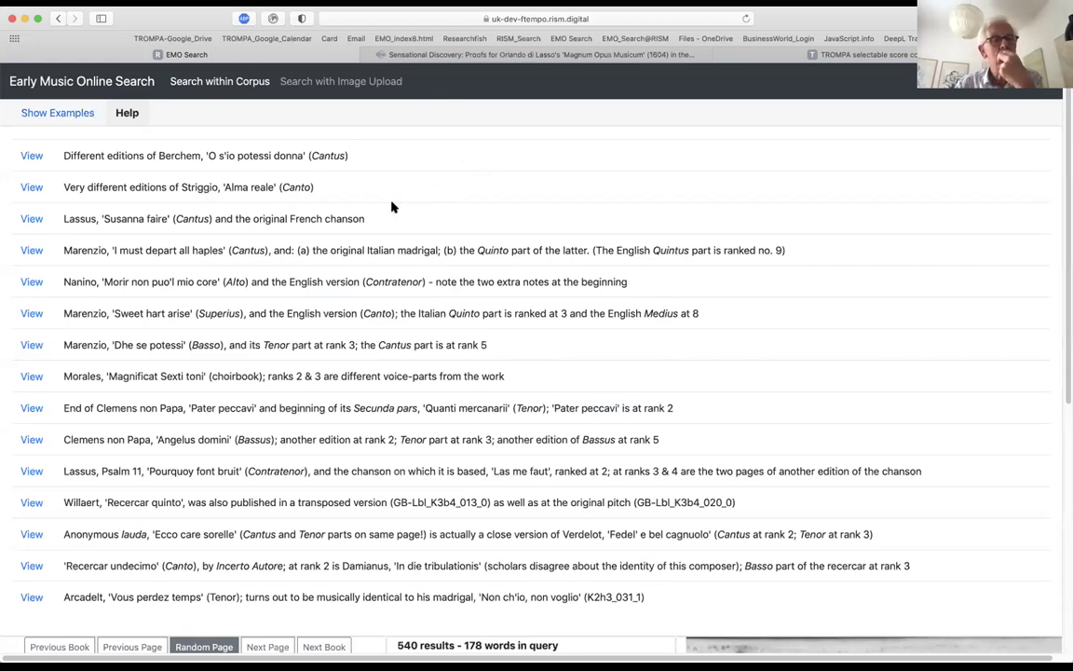
left_click(25, 220)
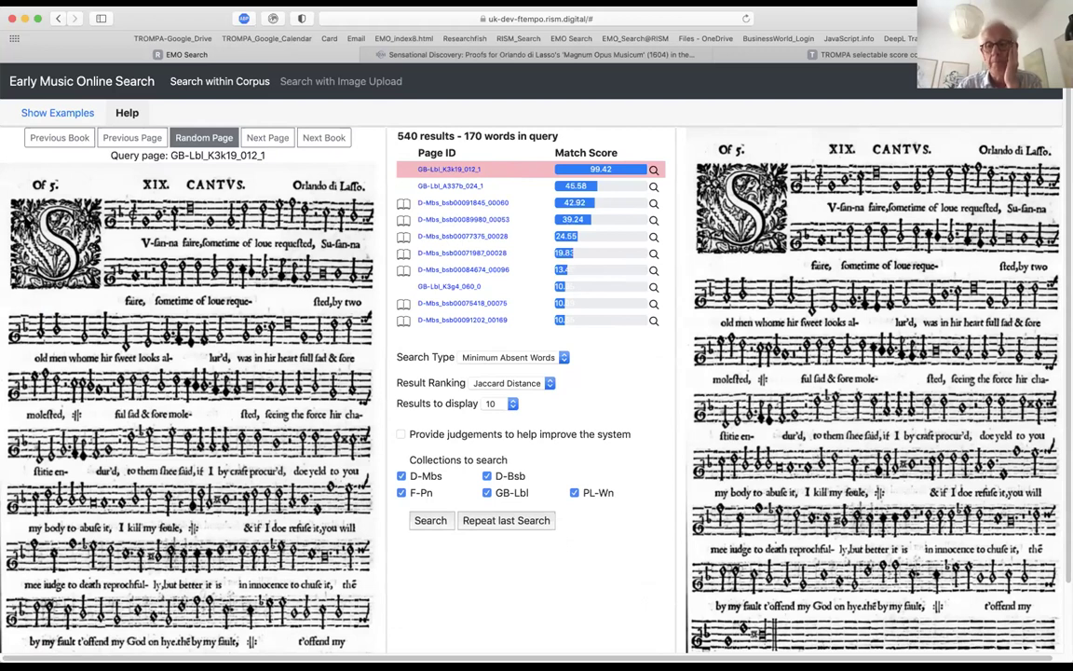
left_click(653, 185)
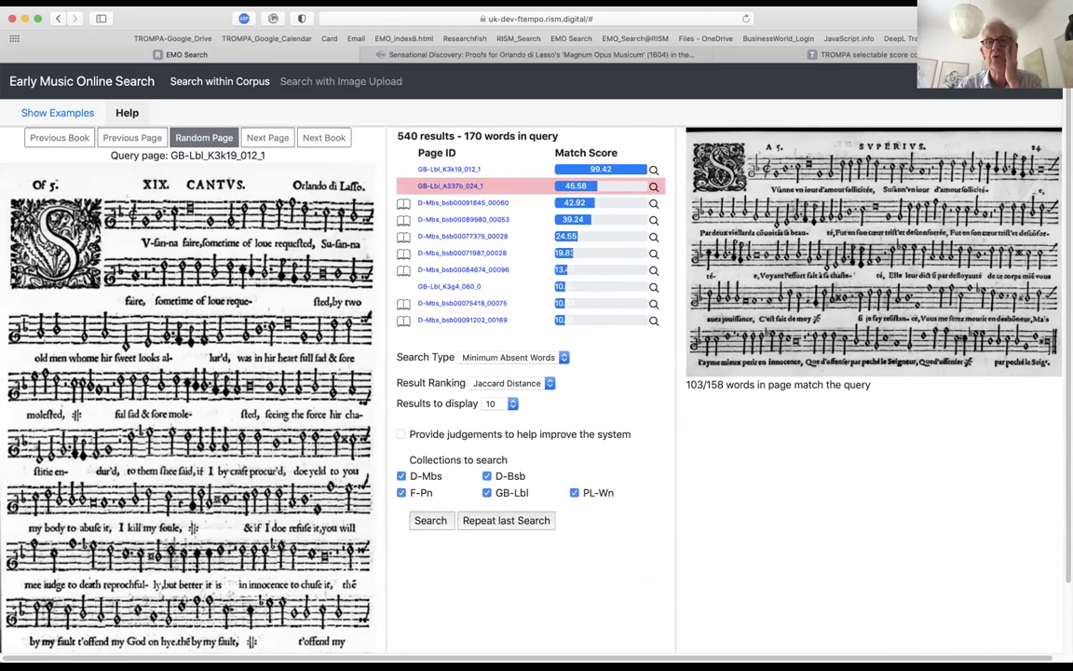
left_click(652, 202)
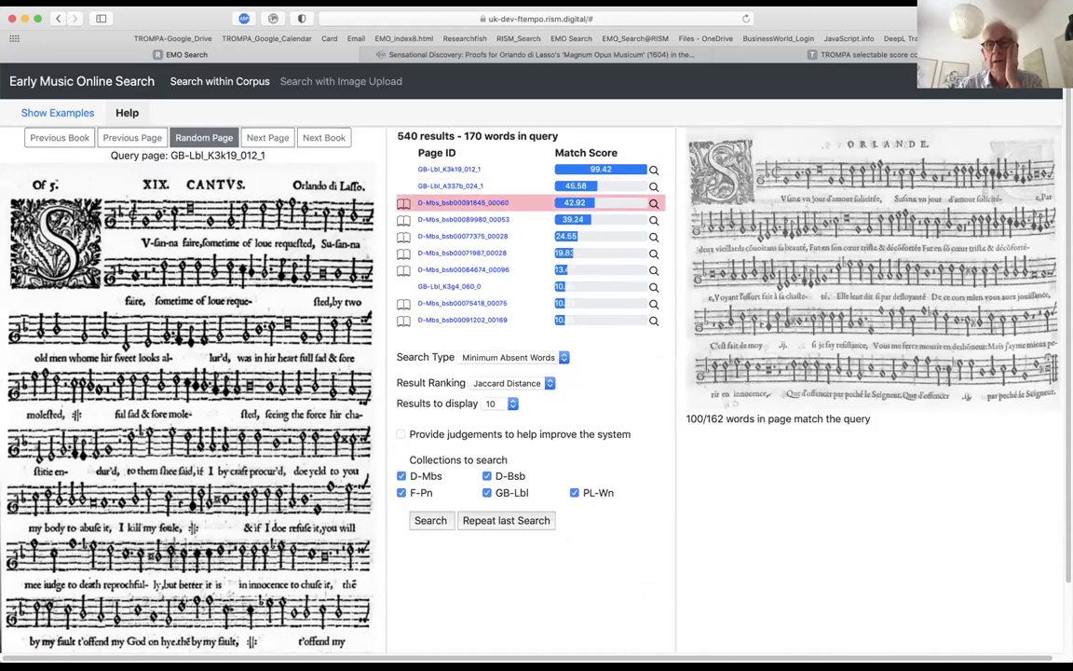
left_click(652, 219)
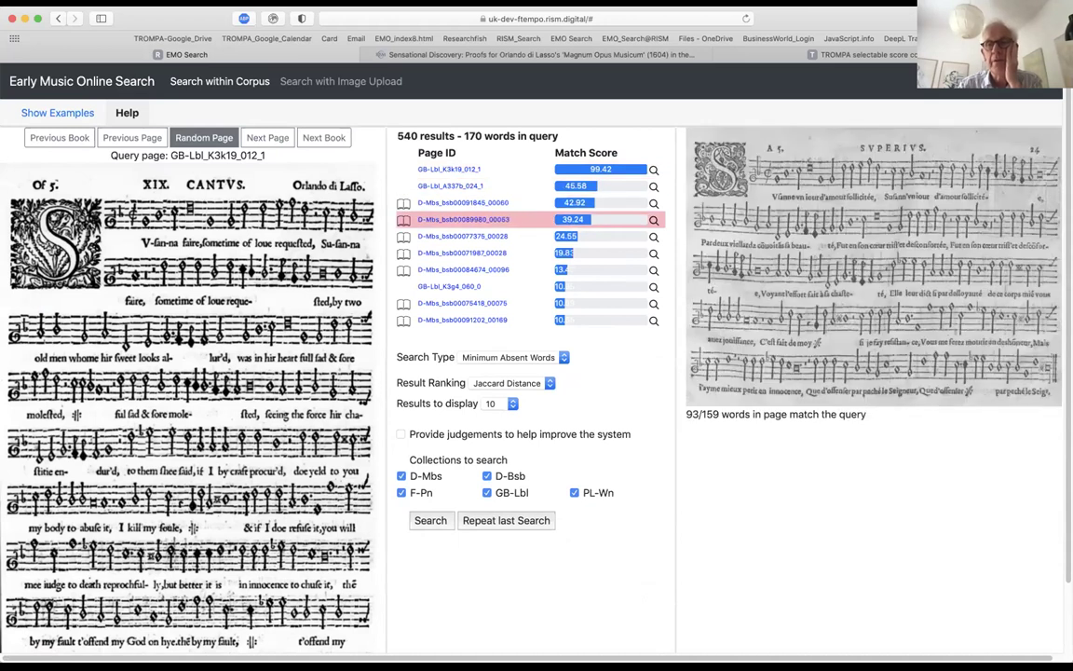
left_click(652, 236)
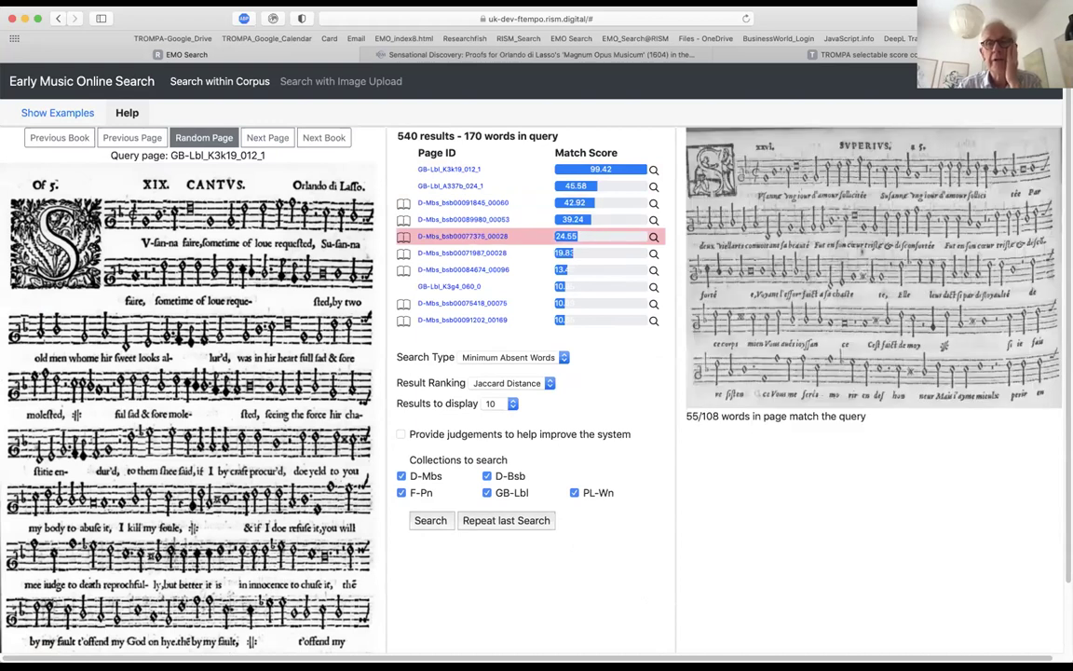
Return to the top match GB-Lbl_K3k19_012_1 and step through the ranked matches down to D-Mbs_bsb00084674_00096.
key("Up")
key("Up")
key("Up")
key("Up")
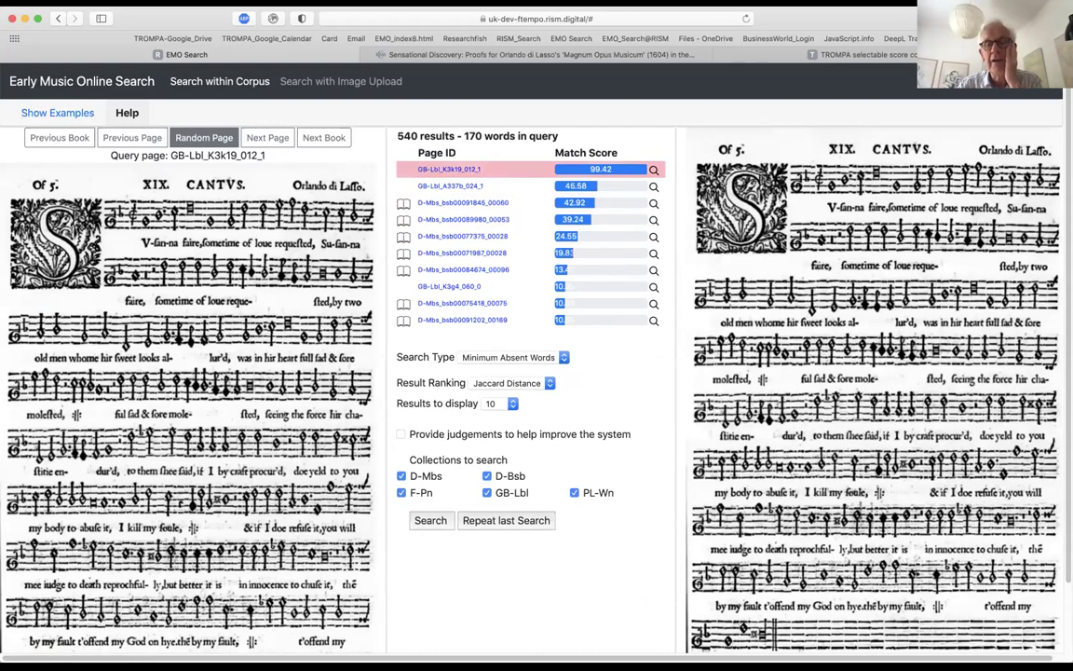
key("Down")
key("Down")
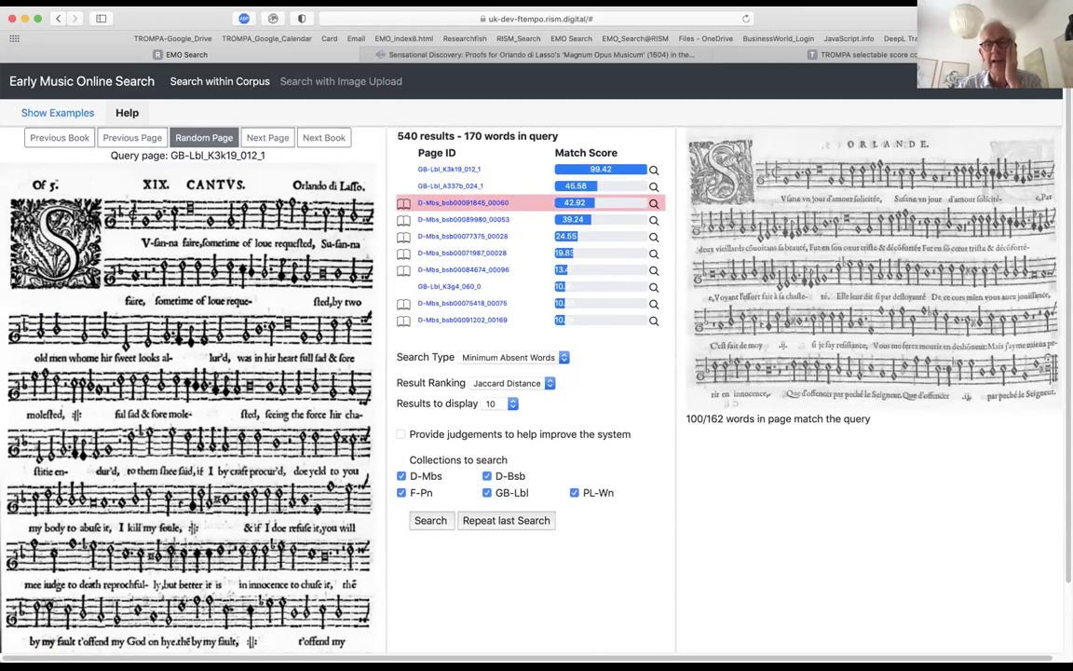
key("Down")
key("Down")
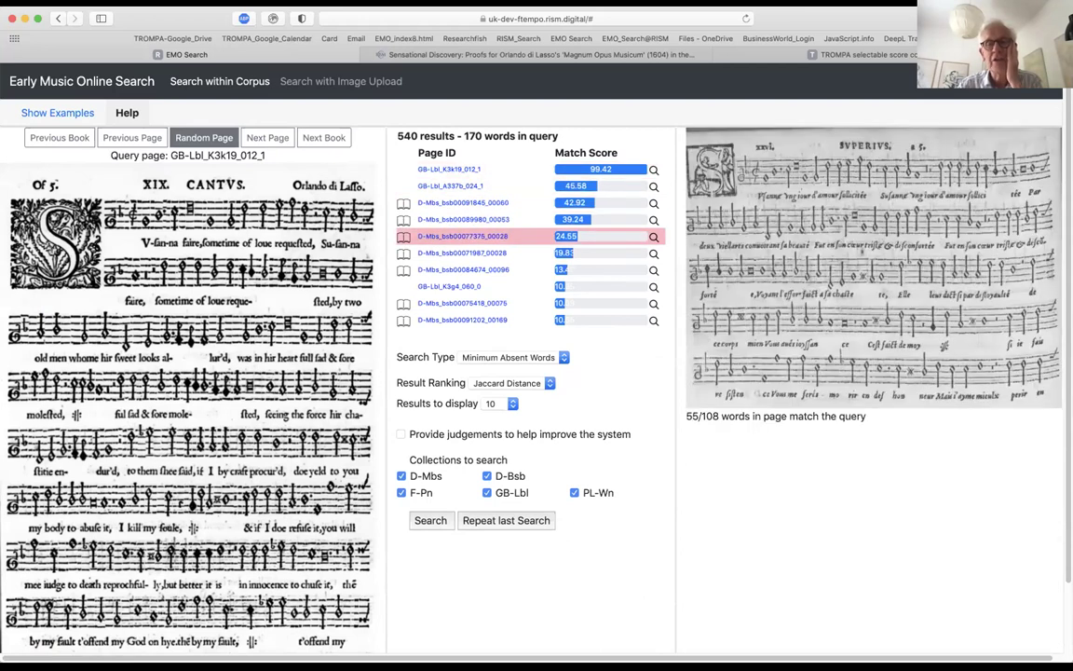
key("Down")
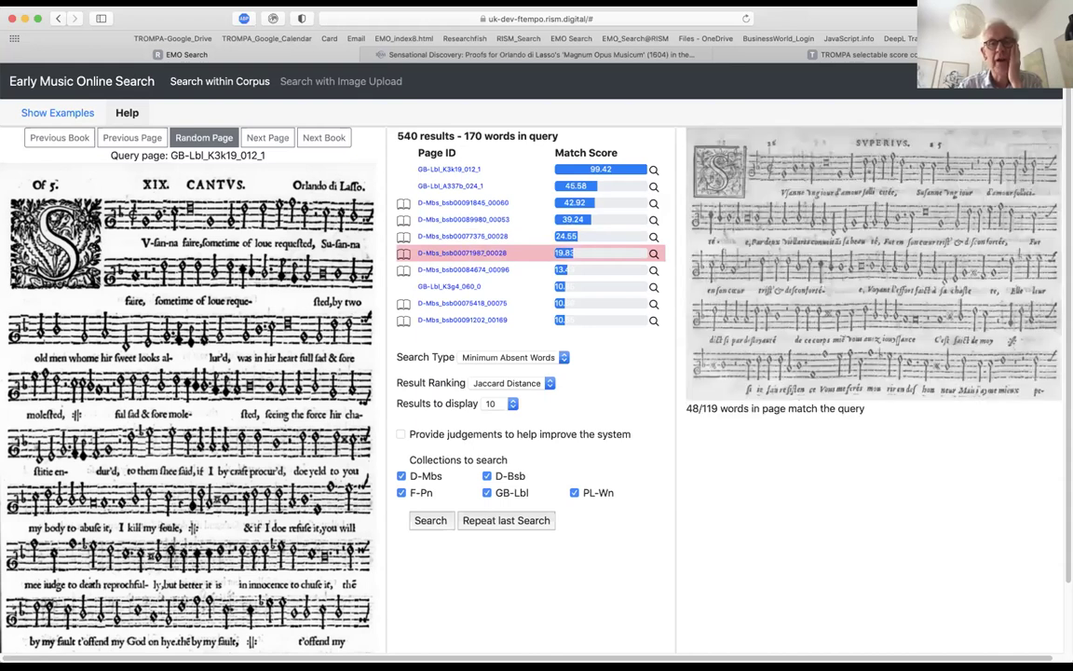
key("Down")
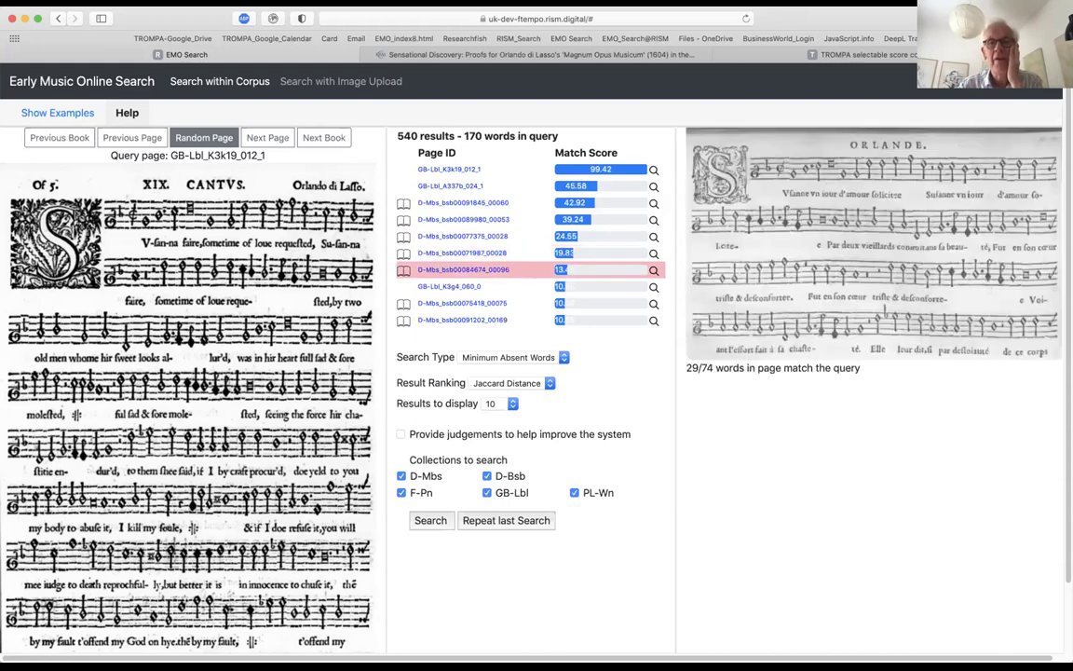
Go back up through the 'Susanna faire' matches to the top-ranked page GB-Lbl_K3k19_012_1.
left_click(56, 136)
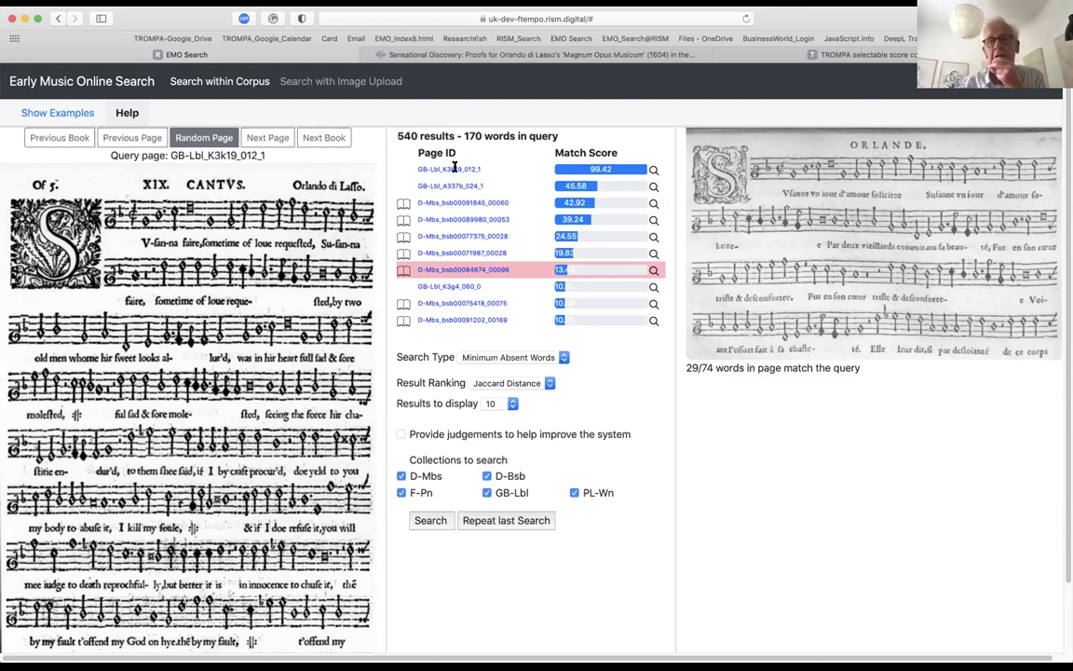
key("Up")
key("Up")
key("Up")
key("Up")
key("Up")
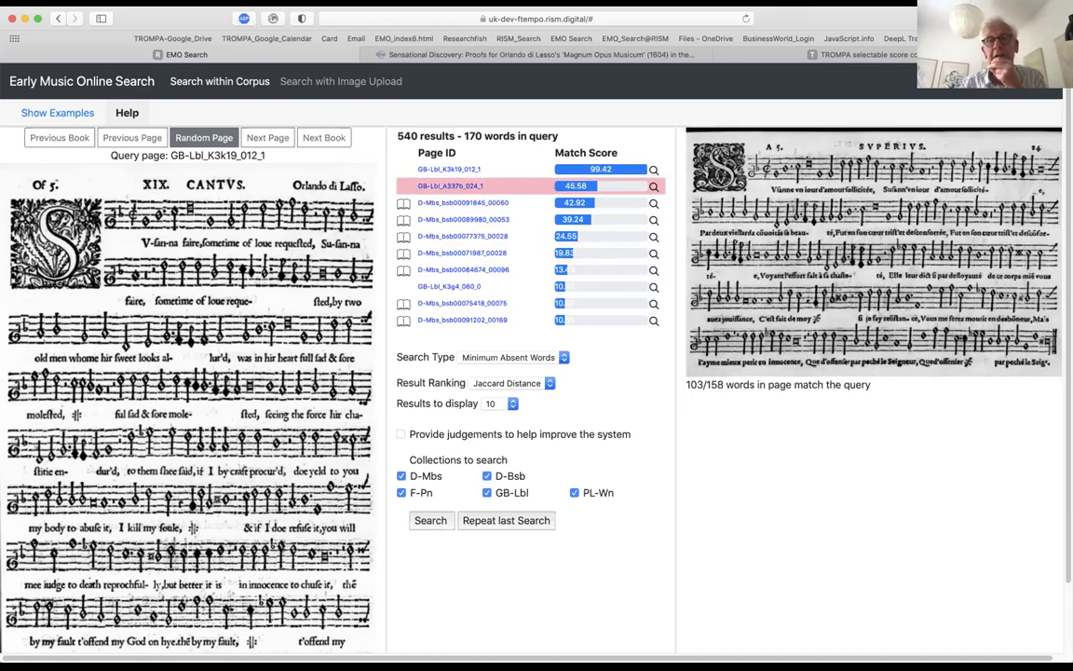
key("Up")
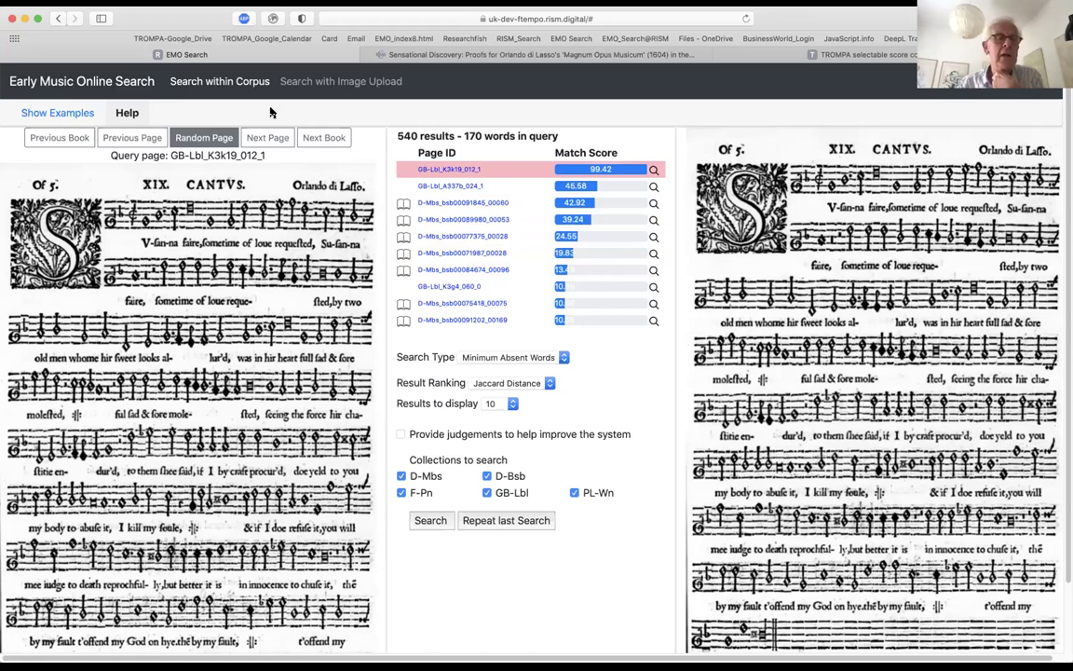
Open the example Willaert, 'Recercar quinto', and view its matches down to the fourth-ranked page GB-Lbl_K3b4_020_0.
left_click(57, 112)
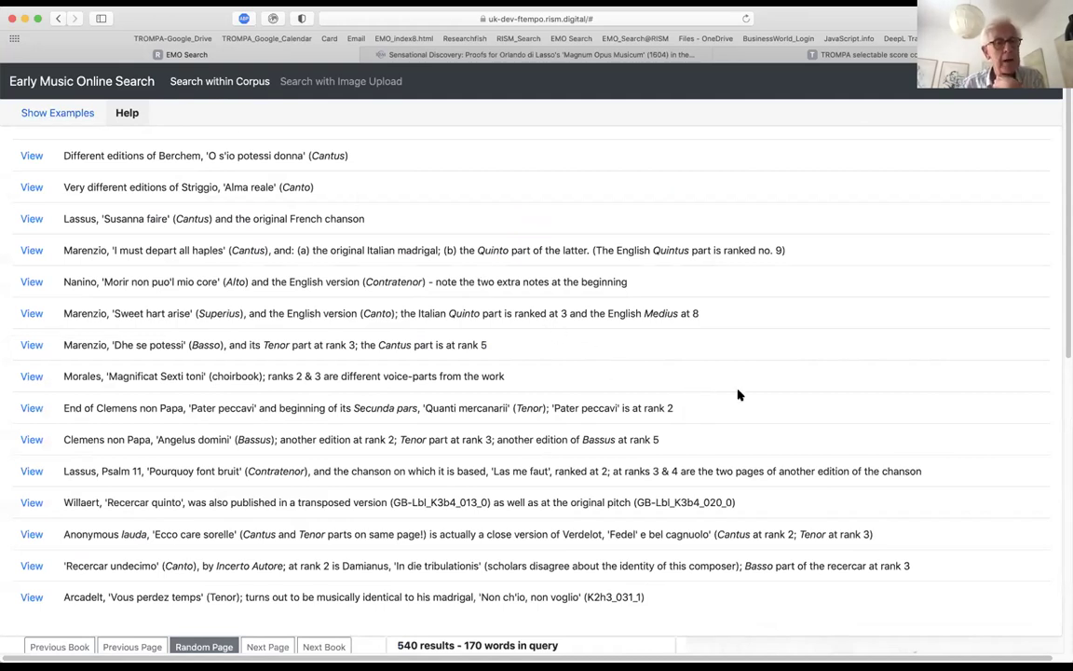
scroll(738, 394, "down", 3)
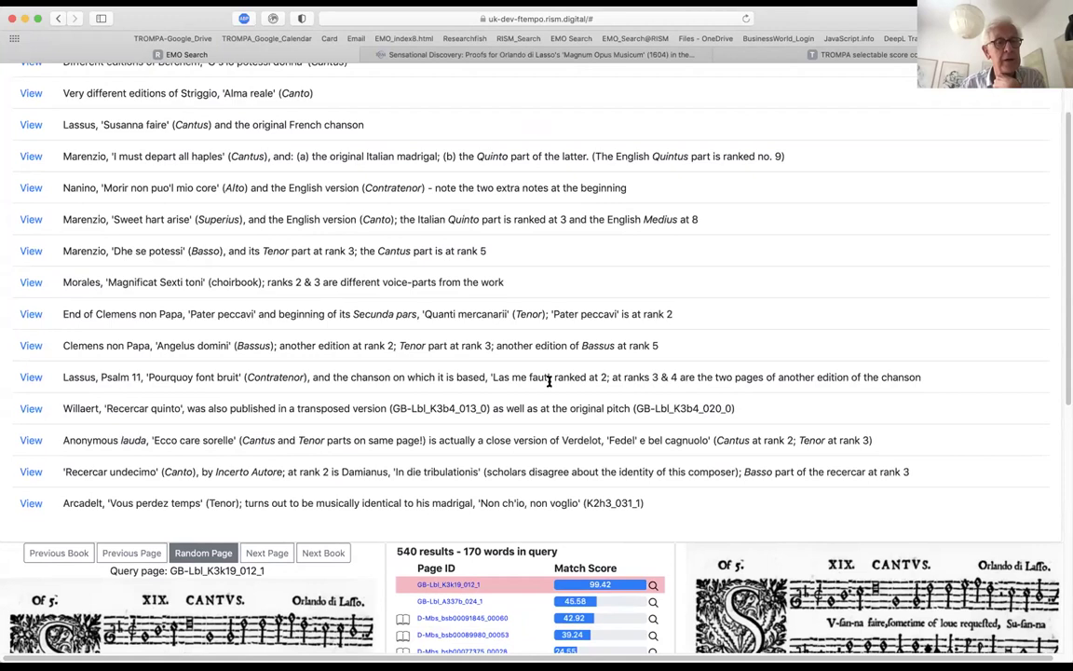
left_click(30, 408)
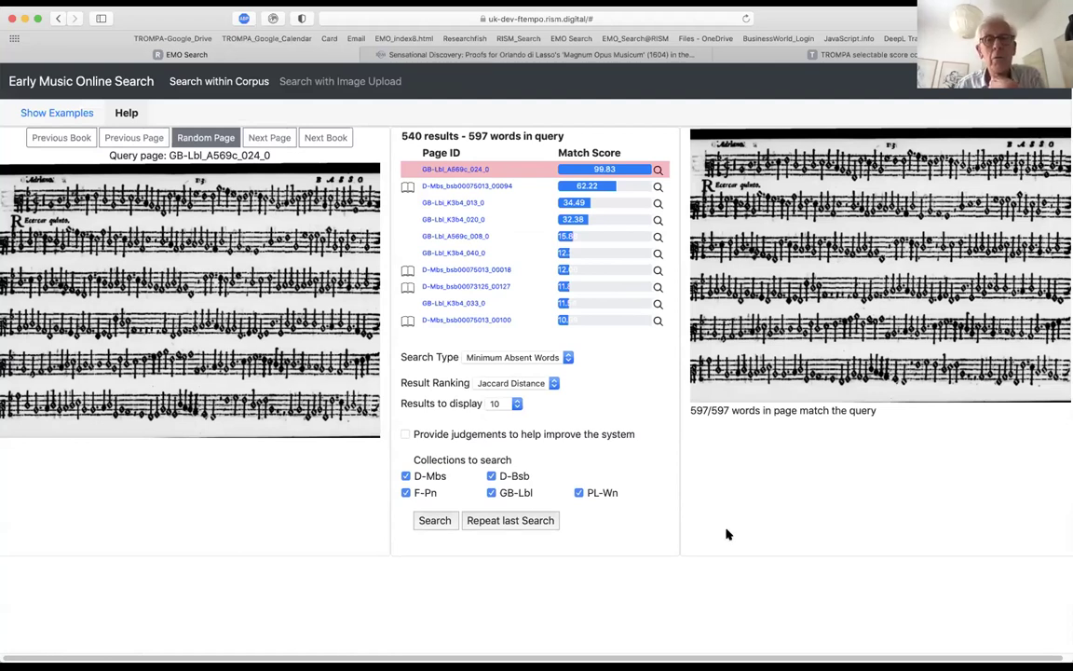
key("Down")
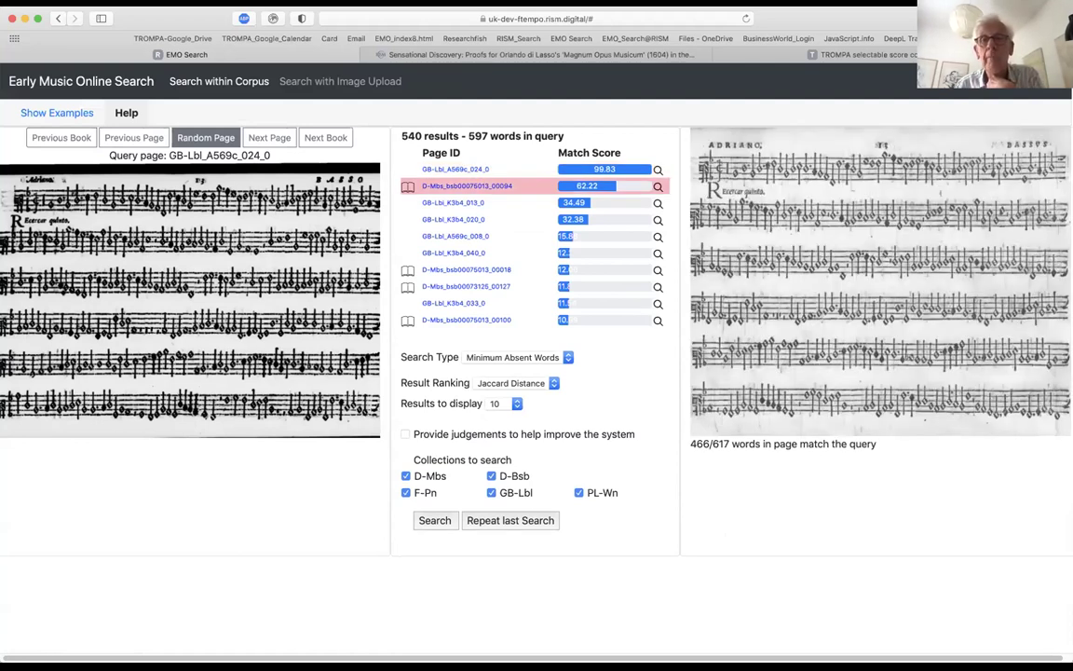
key("Up")
key("Down")
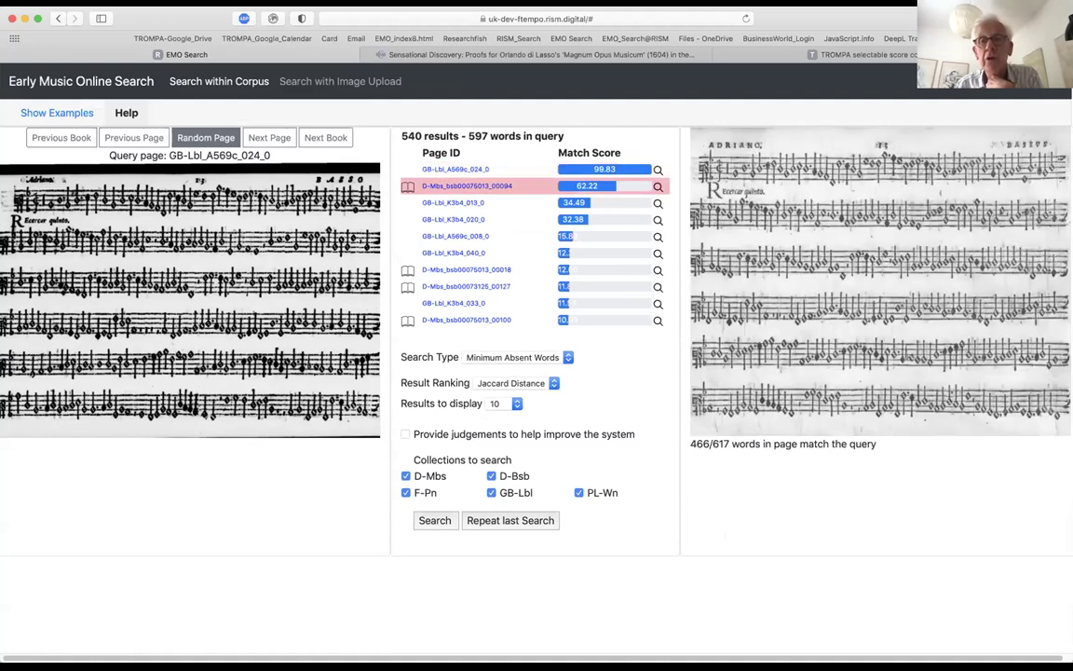
key("Down")
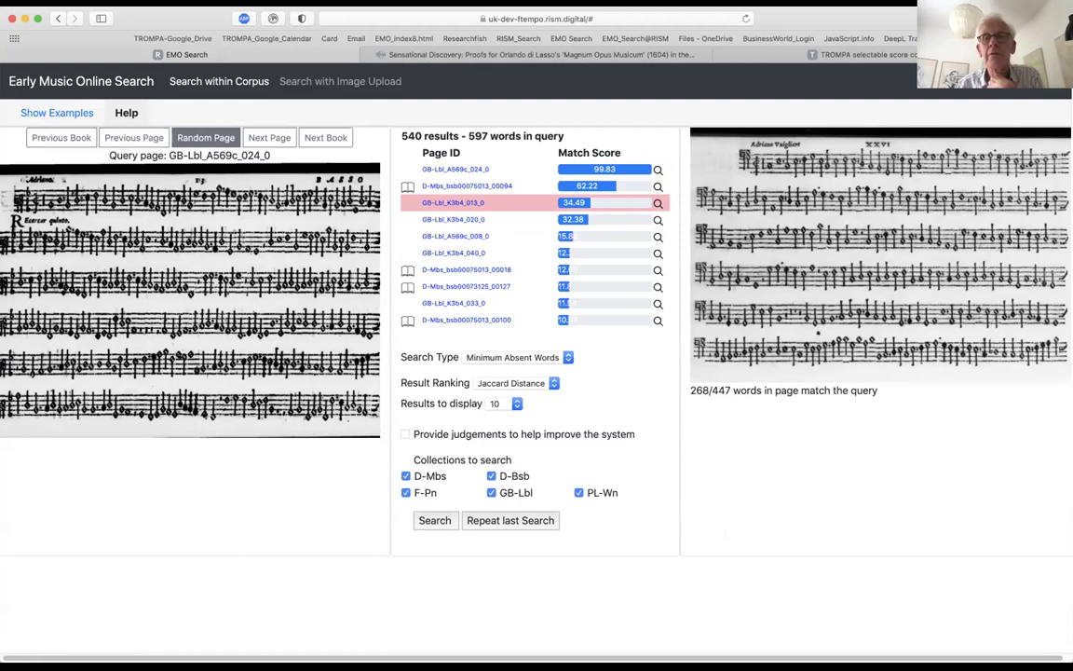
left_click(454, 219)
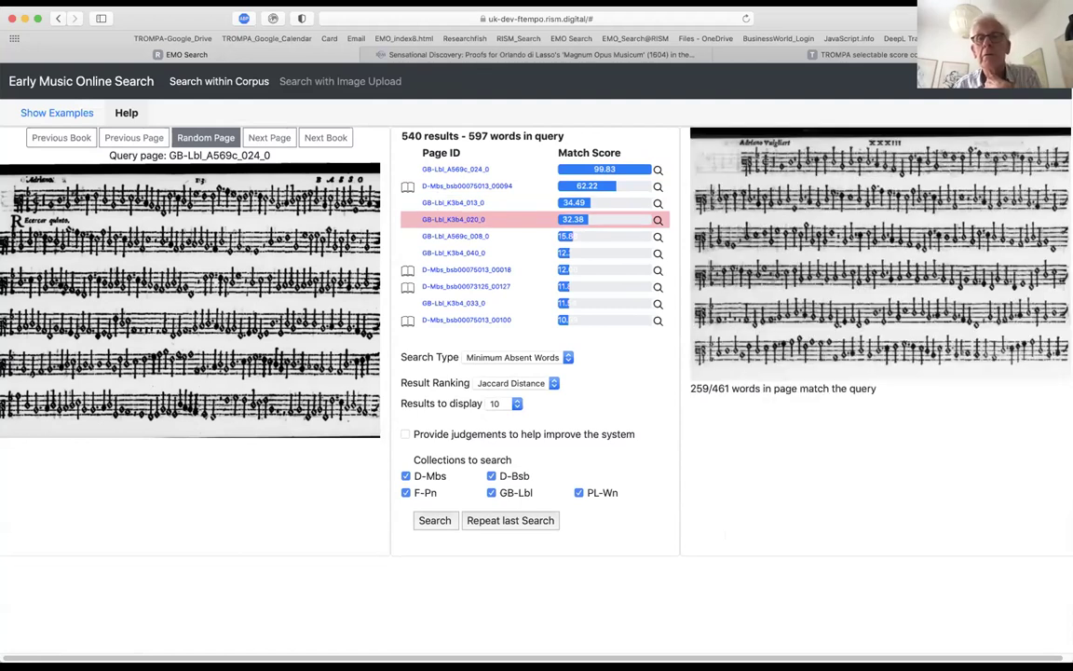
Return to the top match GB-Lbl_A569c_024_0 and step down again to GB-Lbl_K3b4_020_0 to compare the two versions.
key("Up")
key("Up")
key("Up")
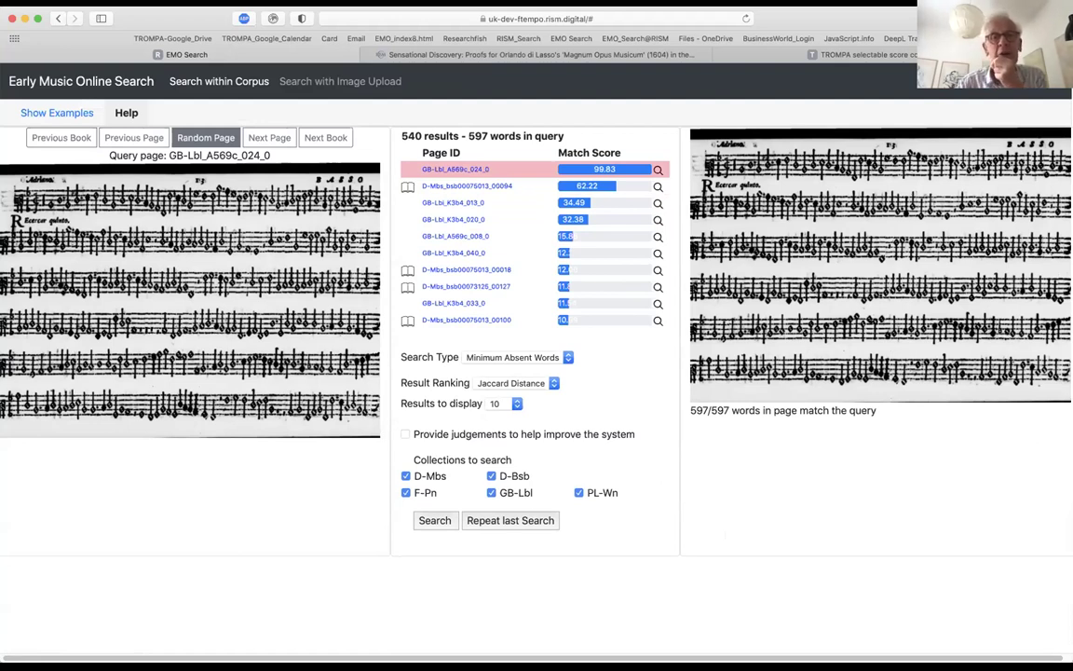
key("Down")
key("Down")
key("Down")
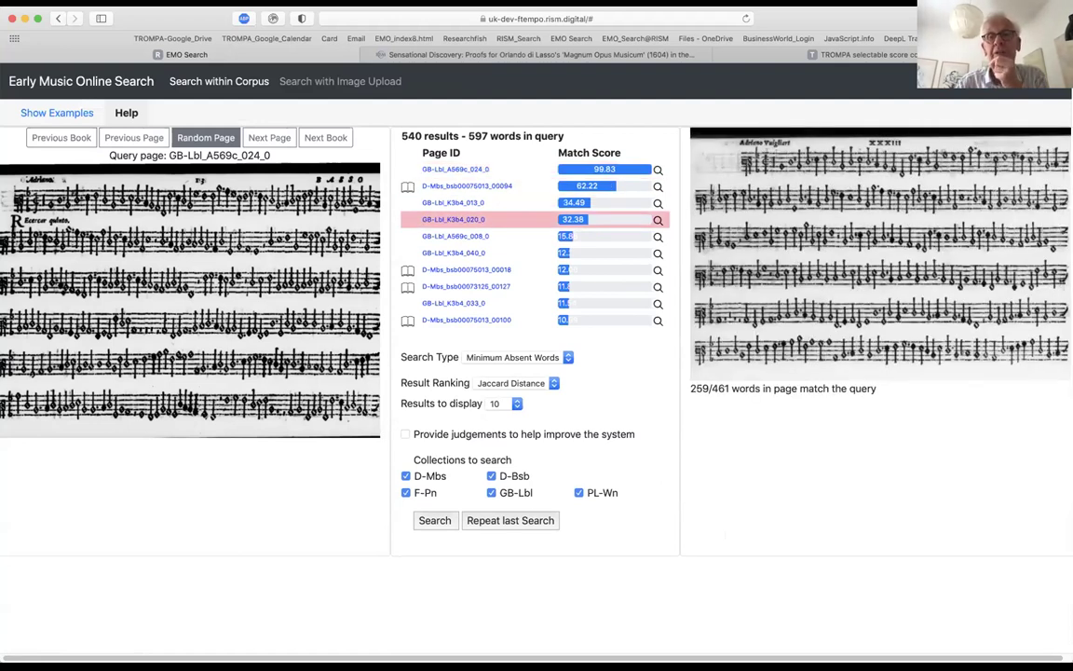
Compare the lower-ranked 'Recercar quinto' matches from GB-Lbl_A569c_008_0 to D-Mbs_bsb00073125_00127.
left_click(455, 236)
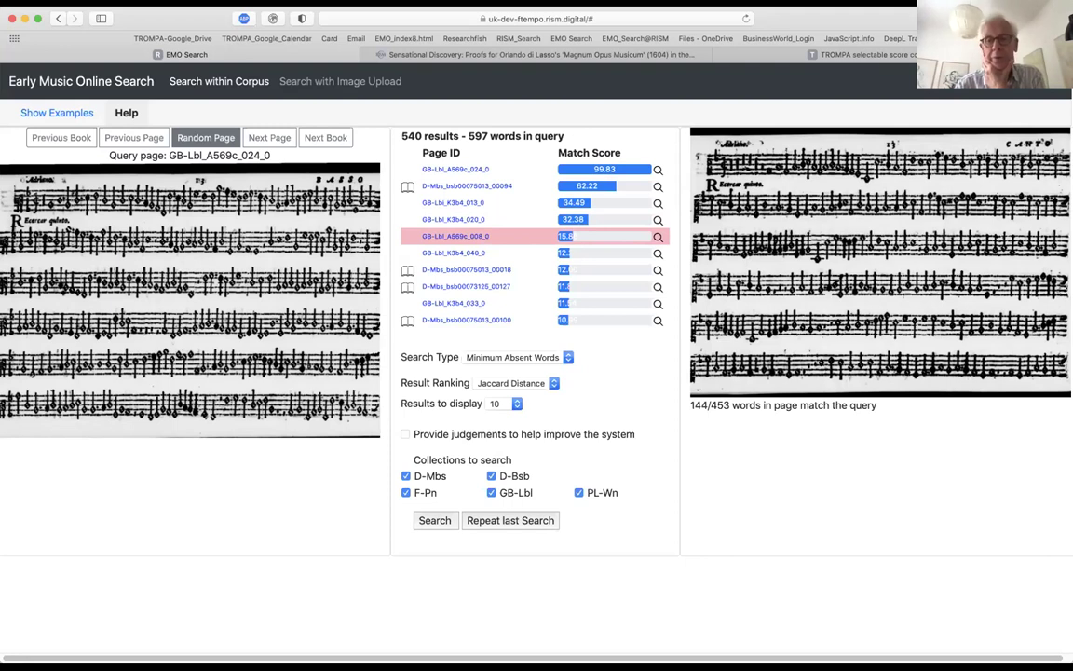
left_click(454, 252)
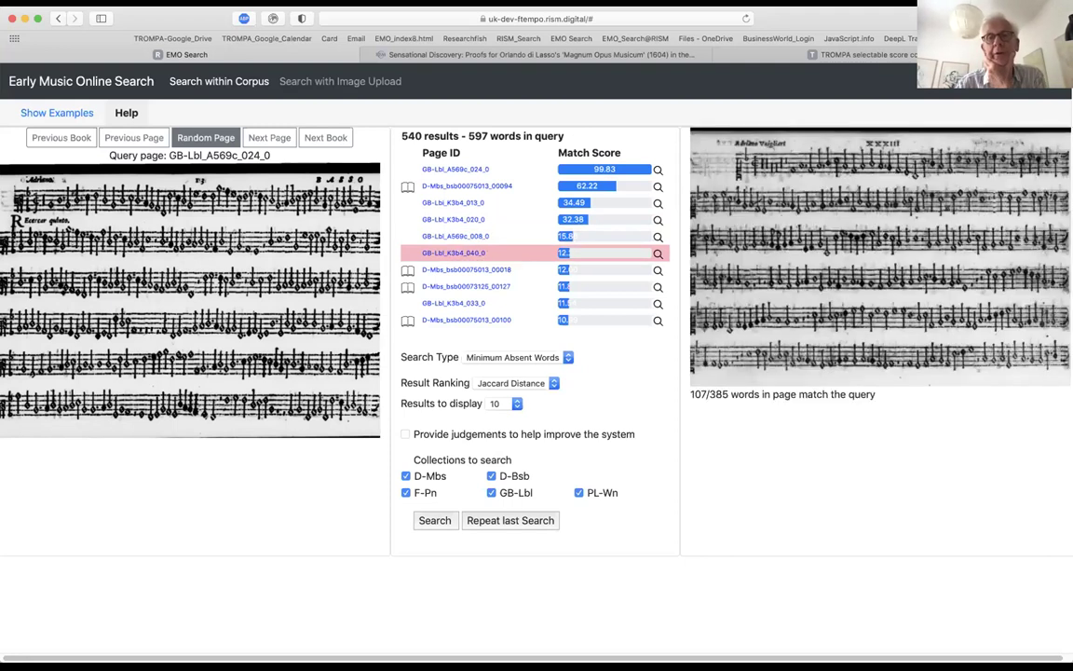
left_click(466, 270)
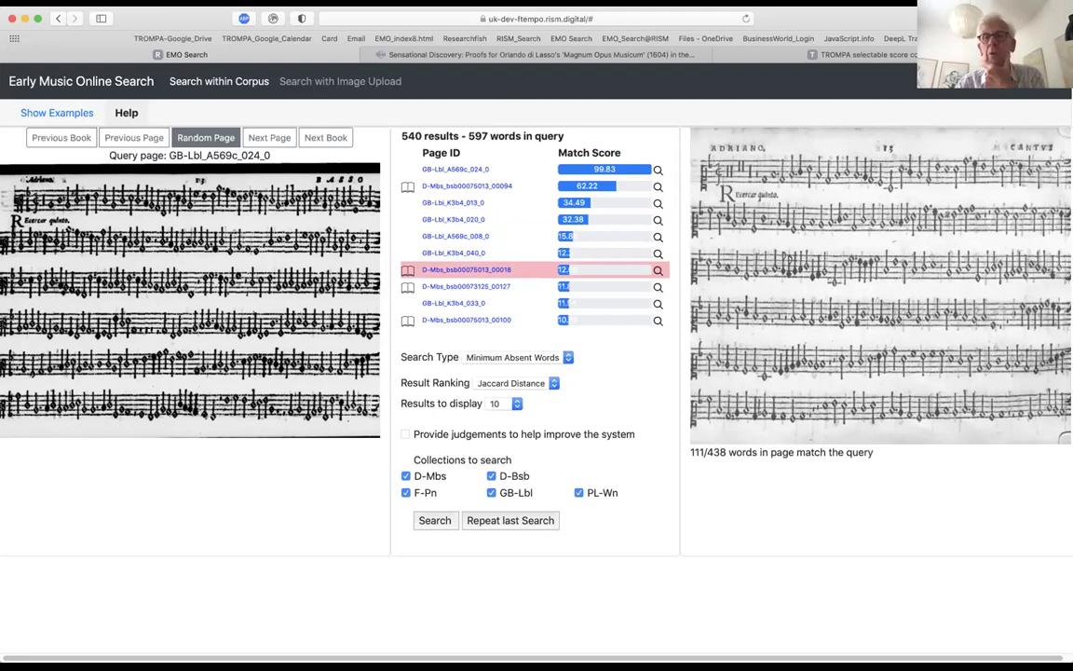
left_click(454, 252)
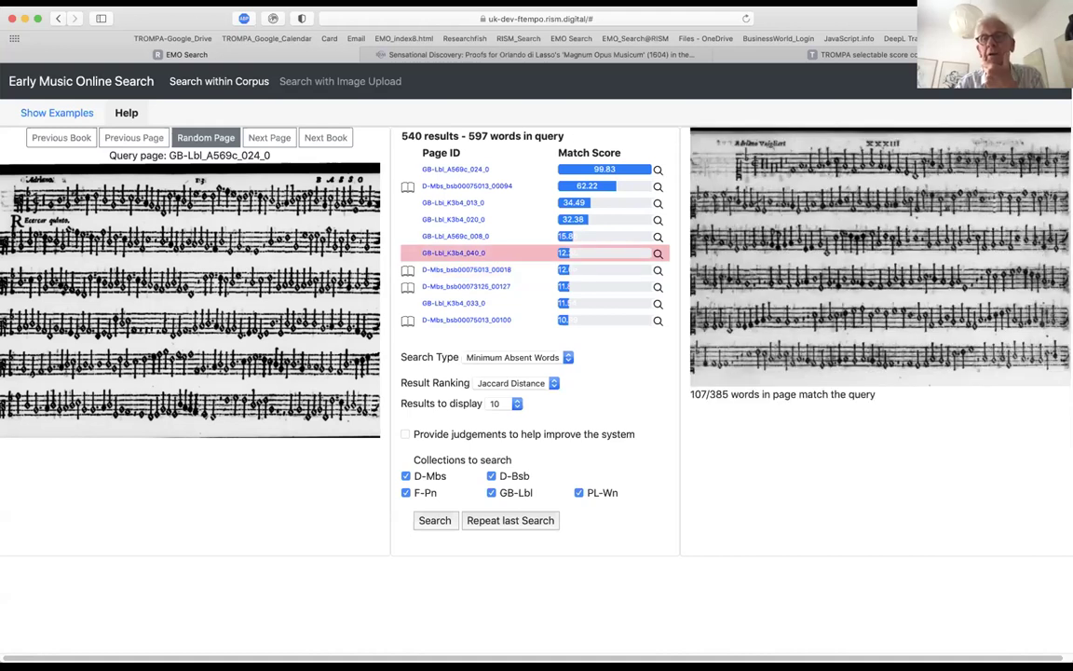
left_click(465, 286)
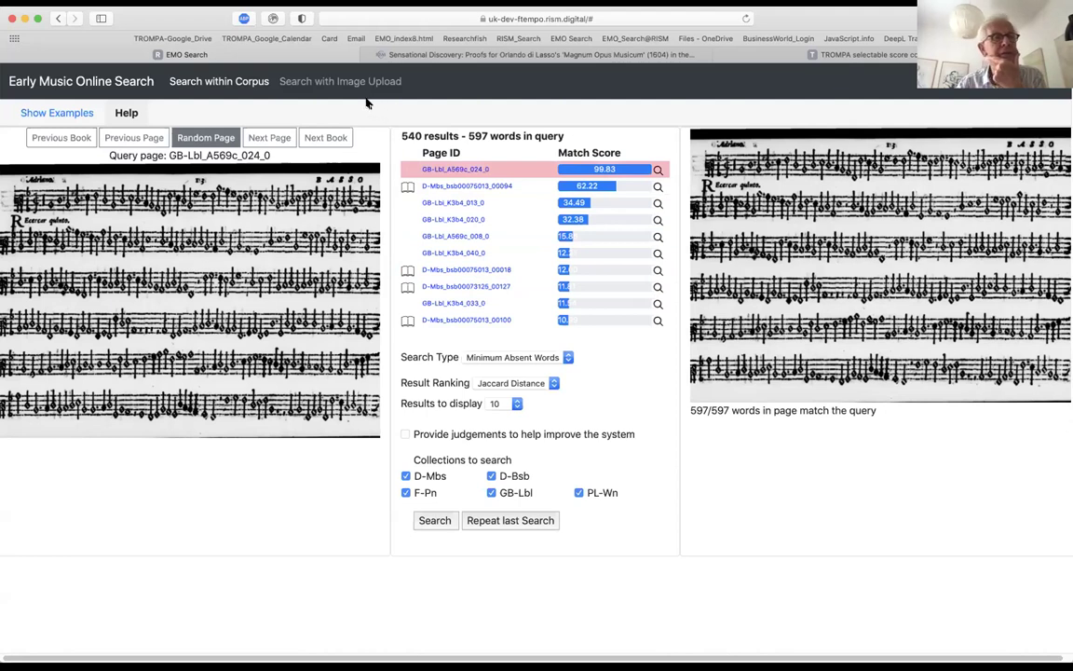
Open the example Anonymous lauda, 'Ecco care sorelle', and view its matches ranked second through fourth.
left_click(70, 113)
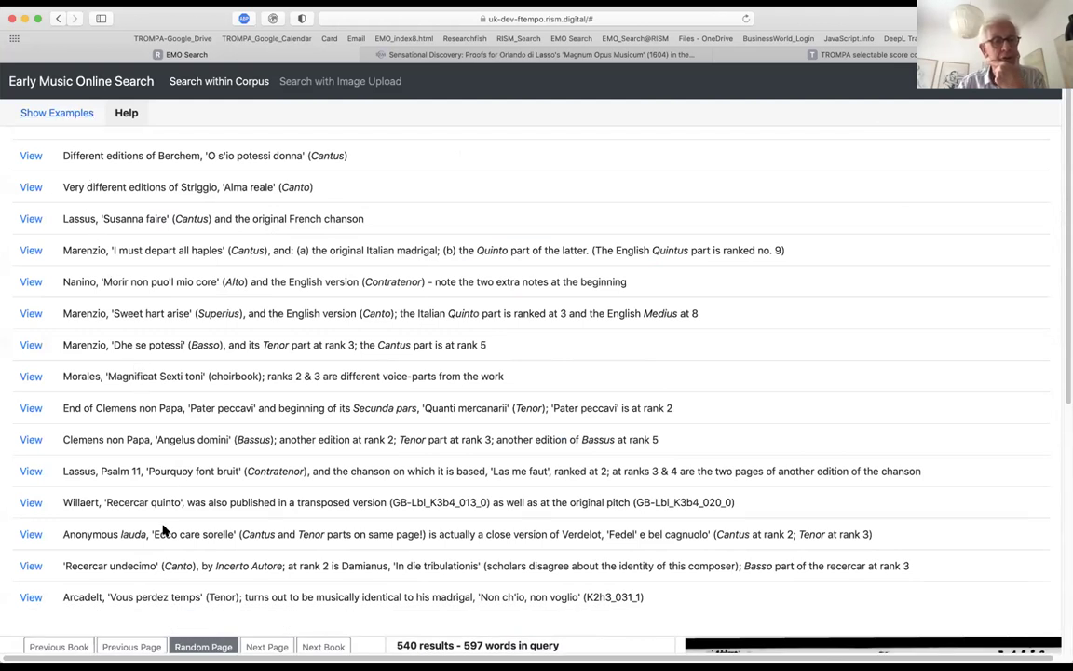
left_click(31, 535)
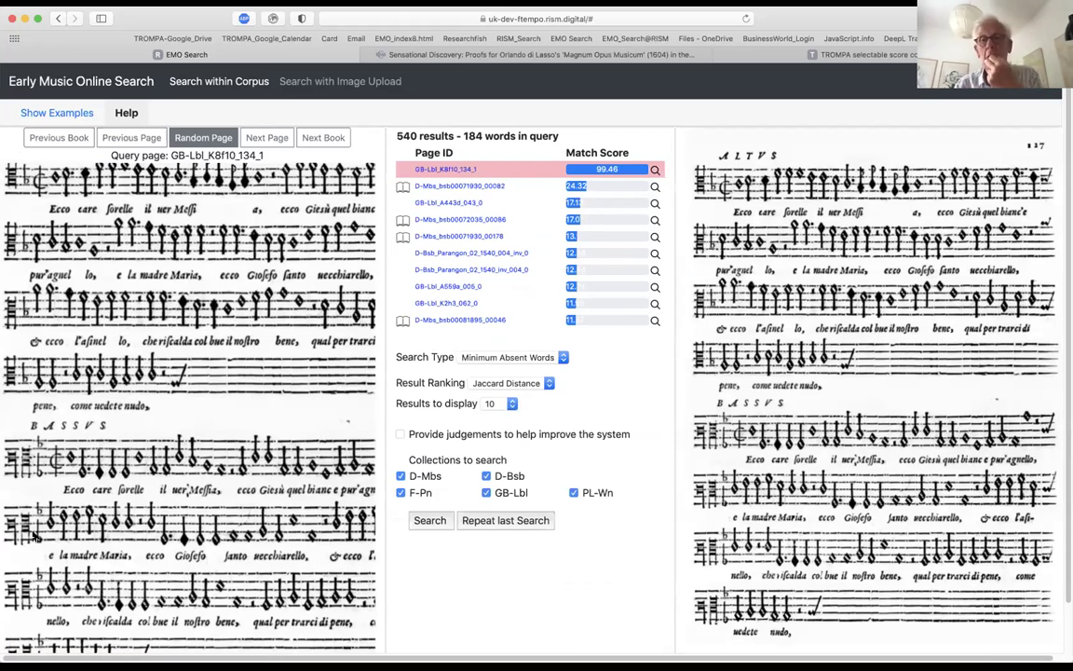
key("Down")
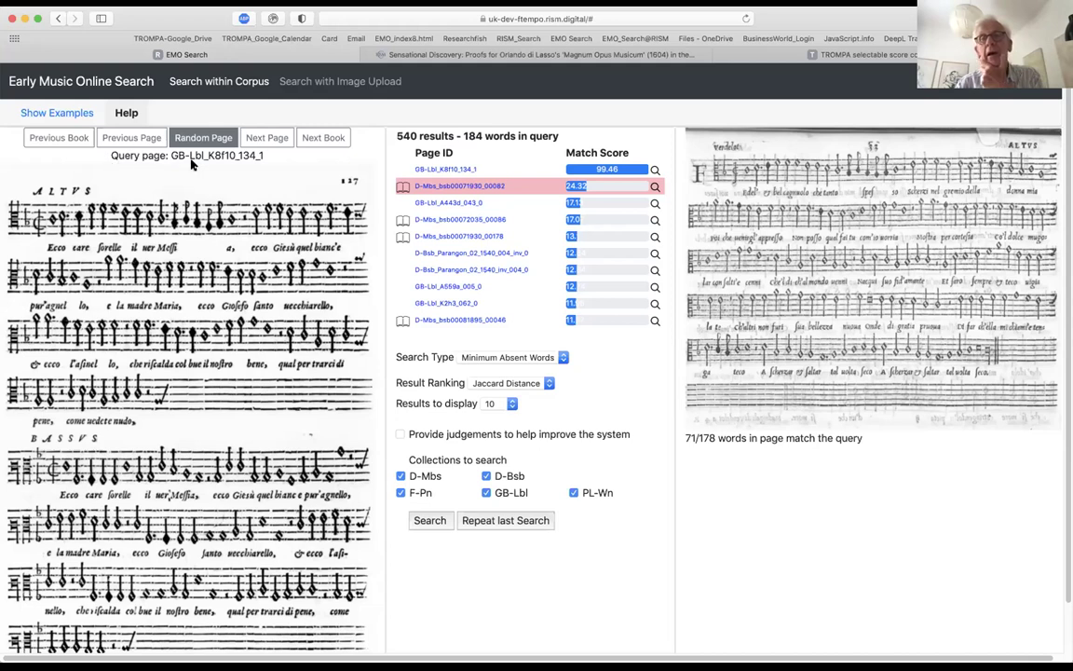
mouse_move(766, 147)
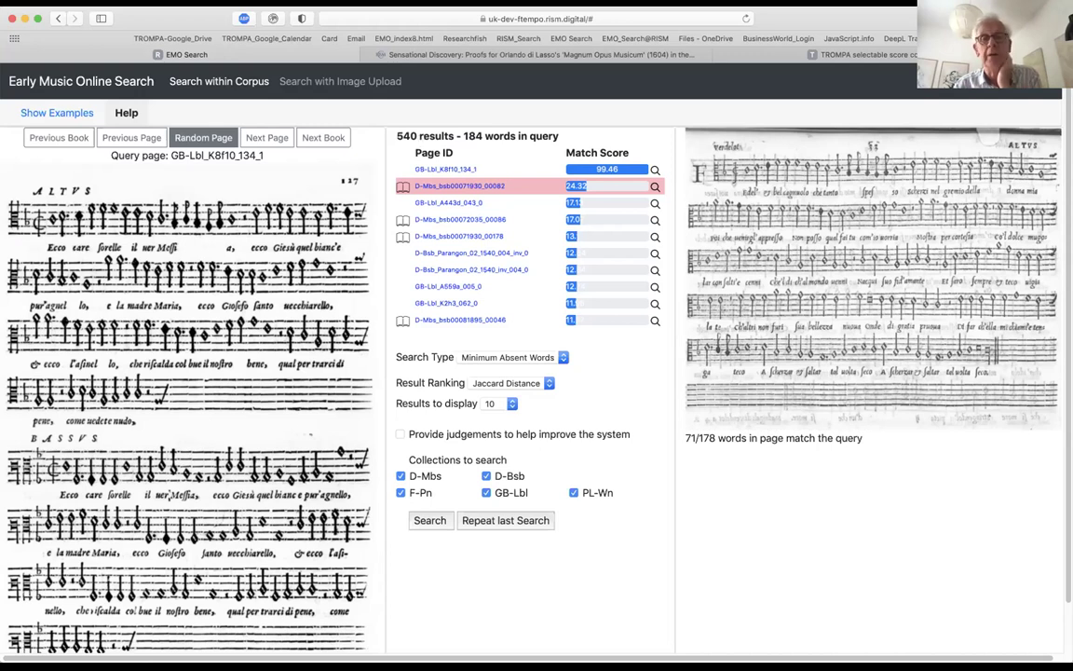
key("Down")
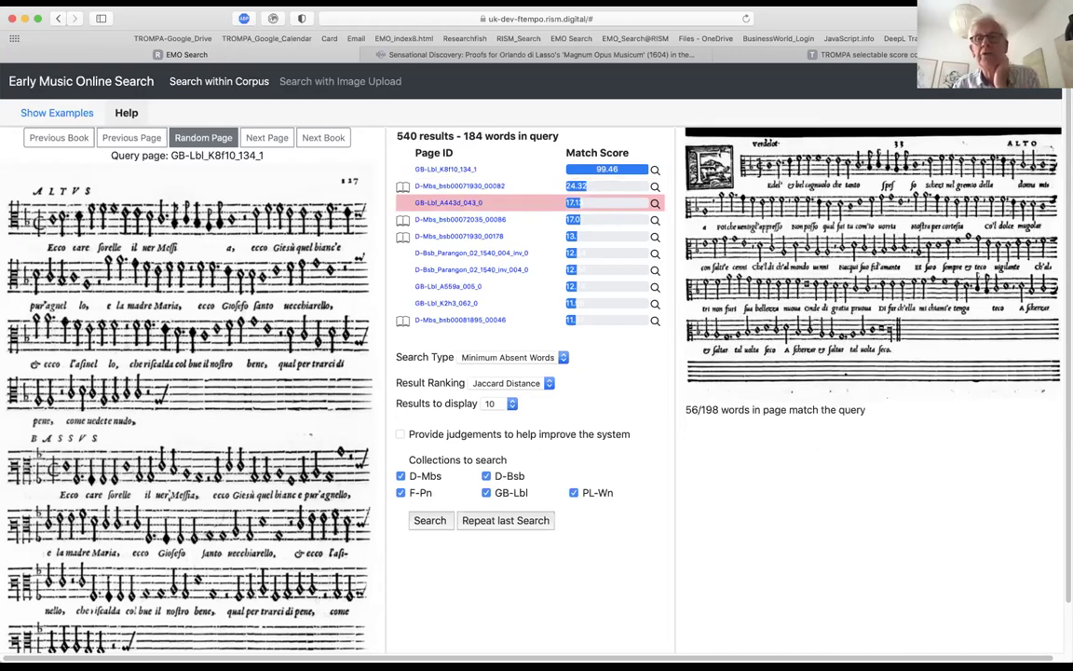
key("Down")
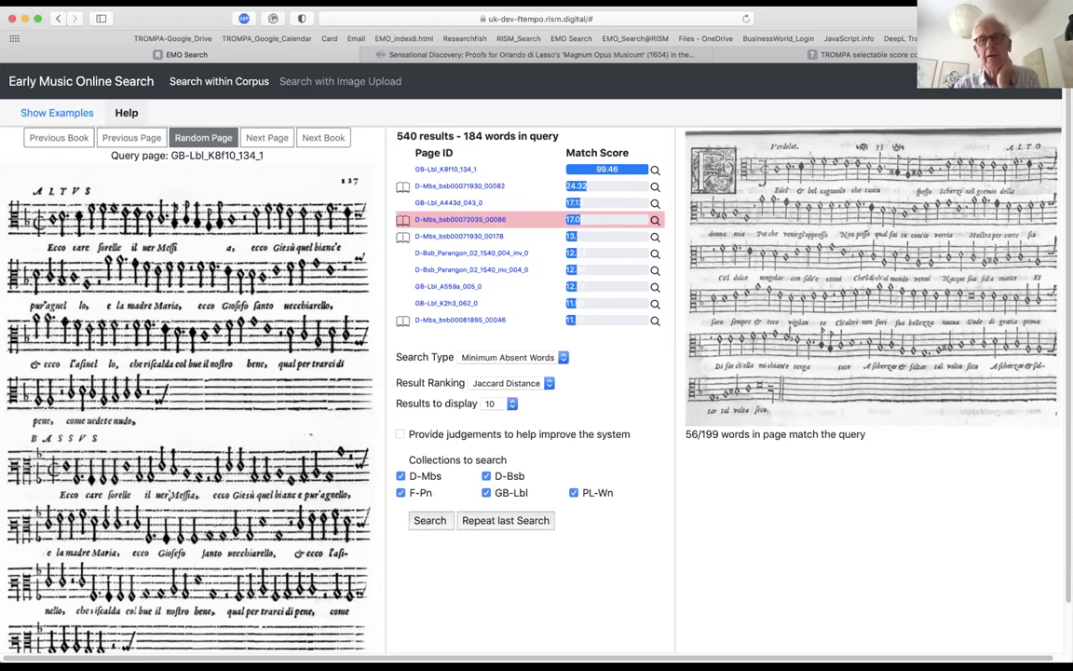
Compare the 'Ecco care sorelle' matches D-Mbs_bsb00072035_00086, D-Mbs_bsb00071930_00178 and the D-Bsb_Parangon pages, and return to the top match GB-Lbl_K8f10_134_1.
left_click(459, 236)
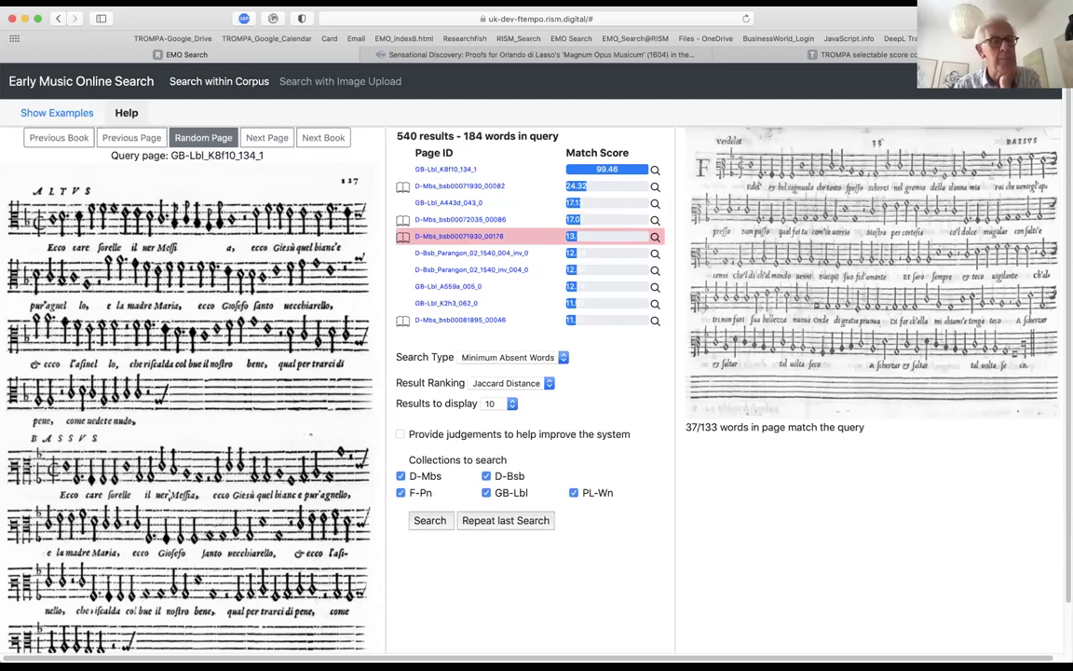
left_click(459, 219)
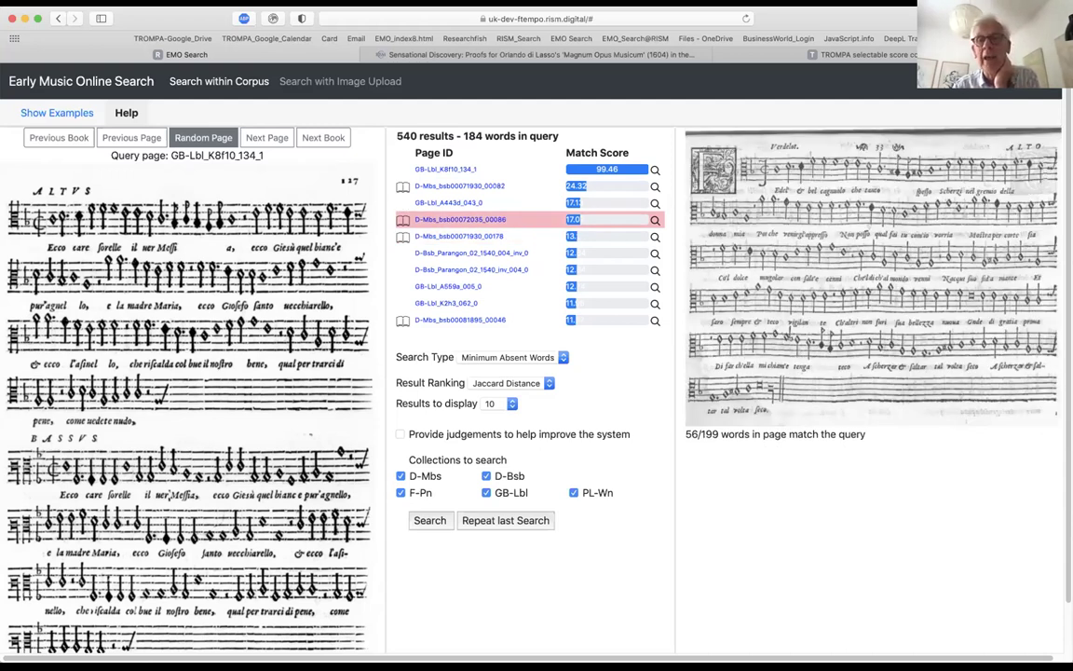
left_click(459, 236)
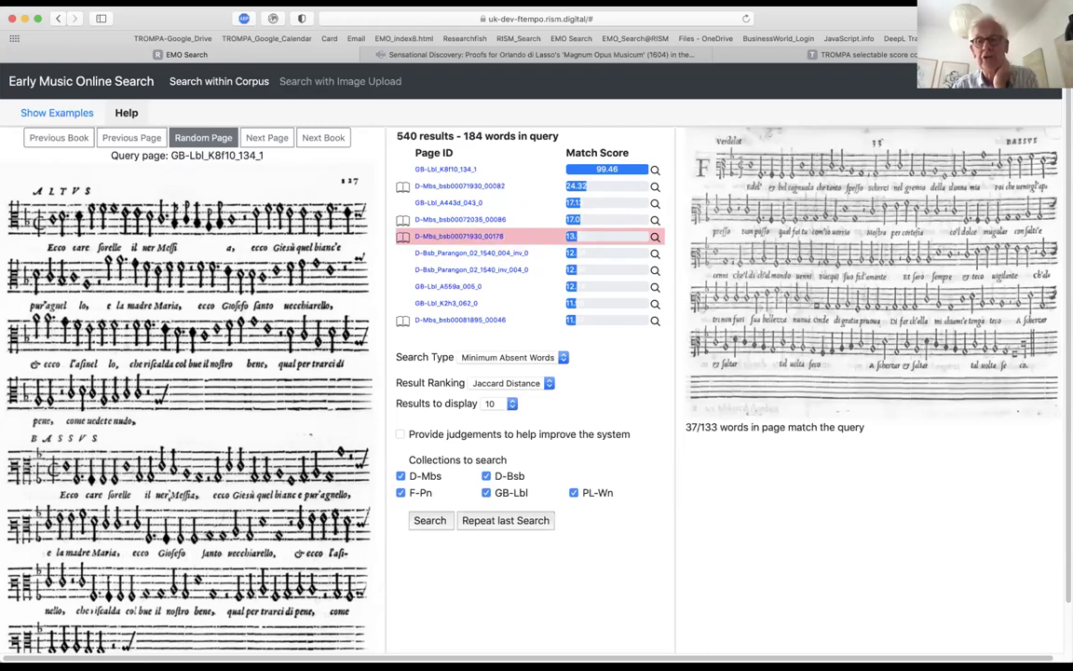
left_click(471, 269)
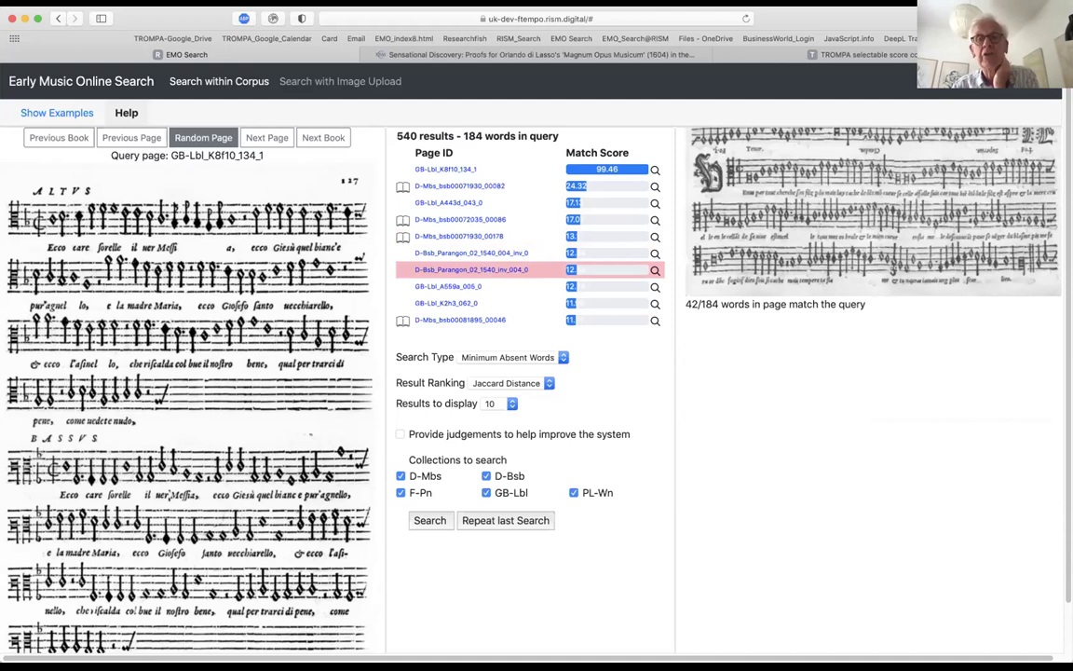
left_click(466, 252)
left_click(449, 202)
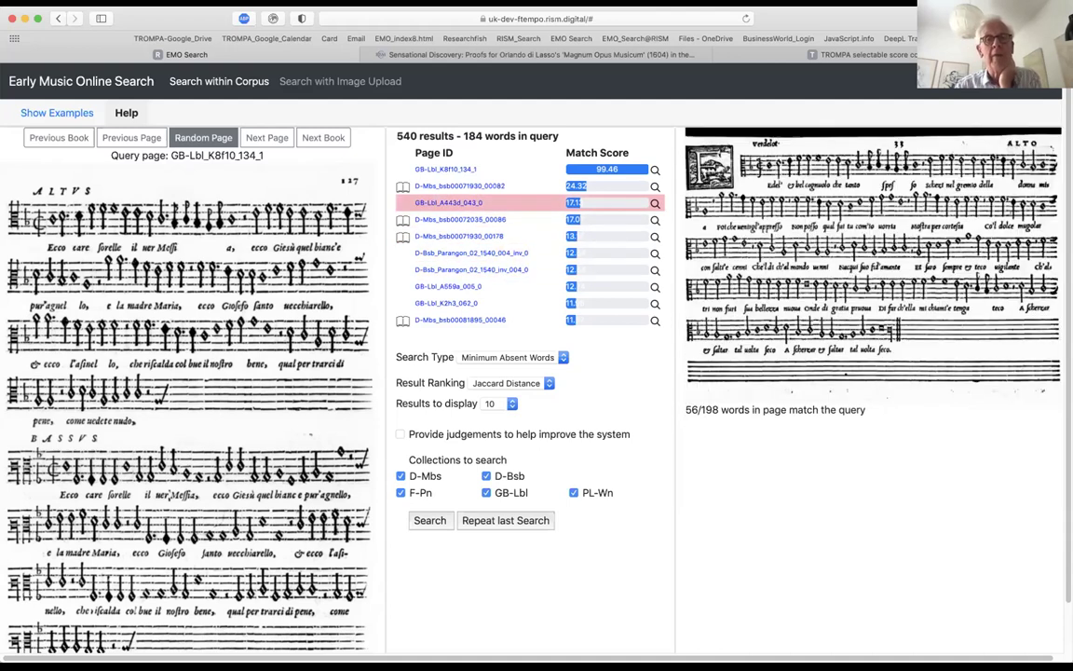
left_click(445, 168)
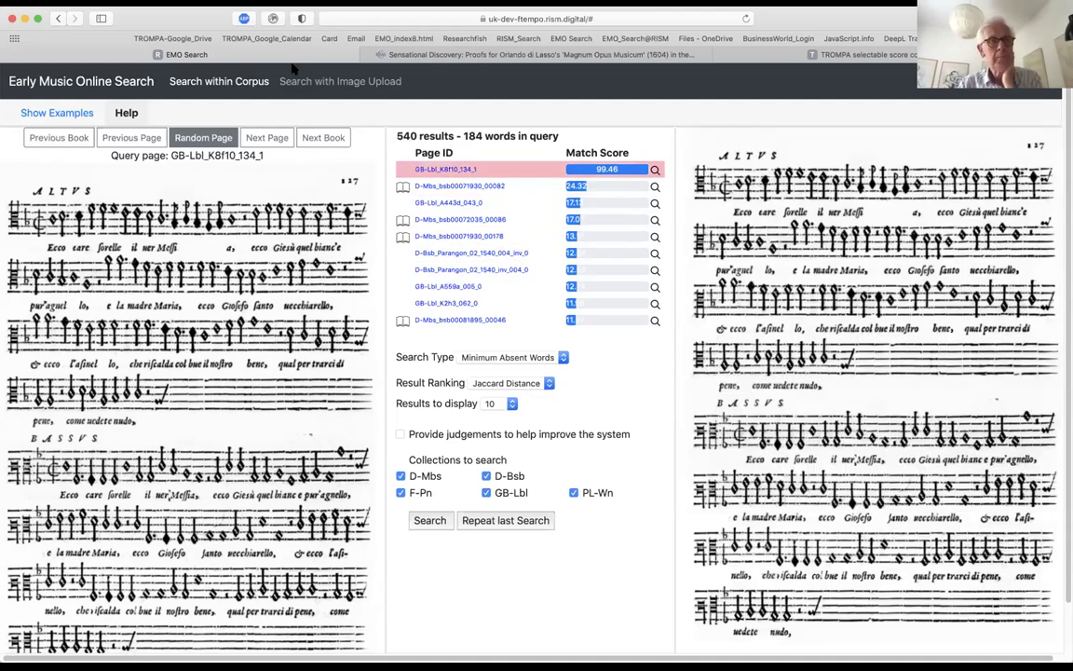
Open the example 'Recercar undecimo' (Canto) and view its second- and third-ranked matches, D-Mbs_bsb00075013_00029 and GB-Lbl_K3d8_010_1.
left_click(74, 112)
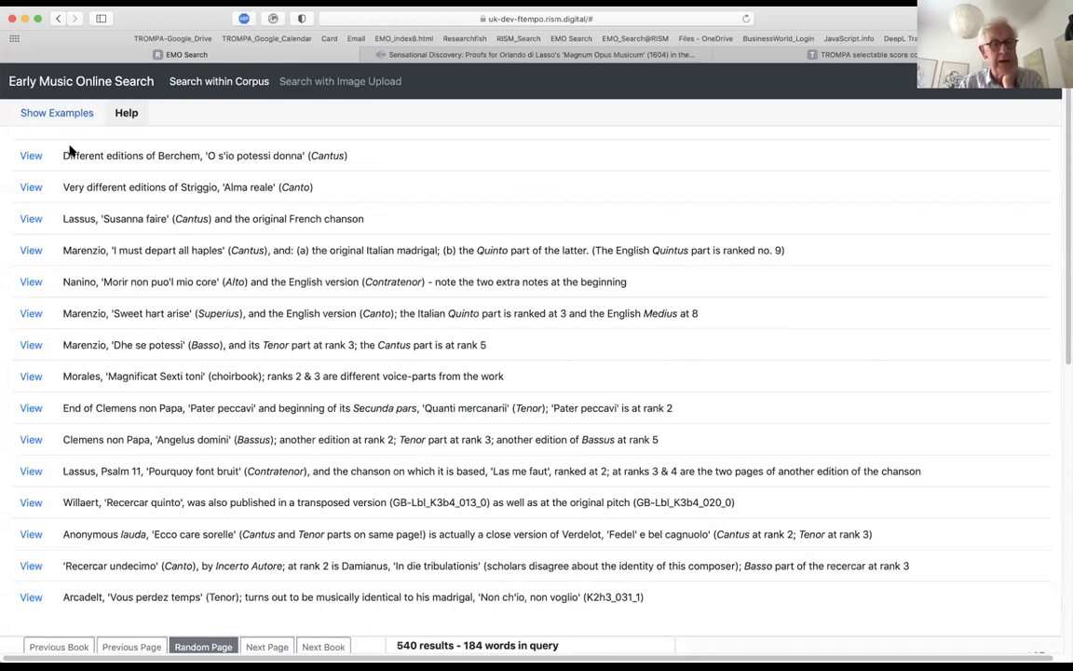
left_click(31, 567)
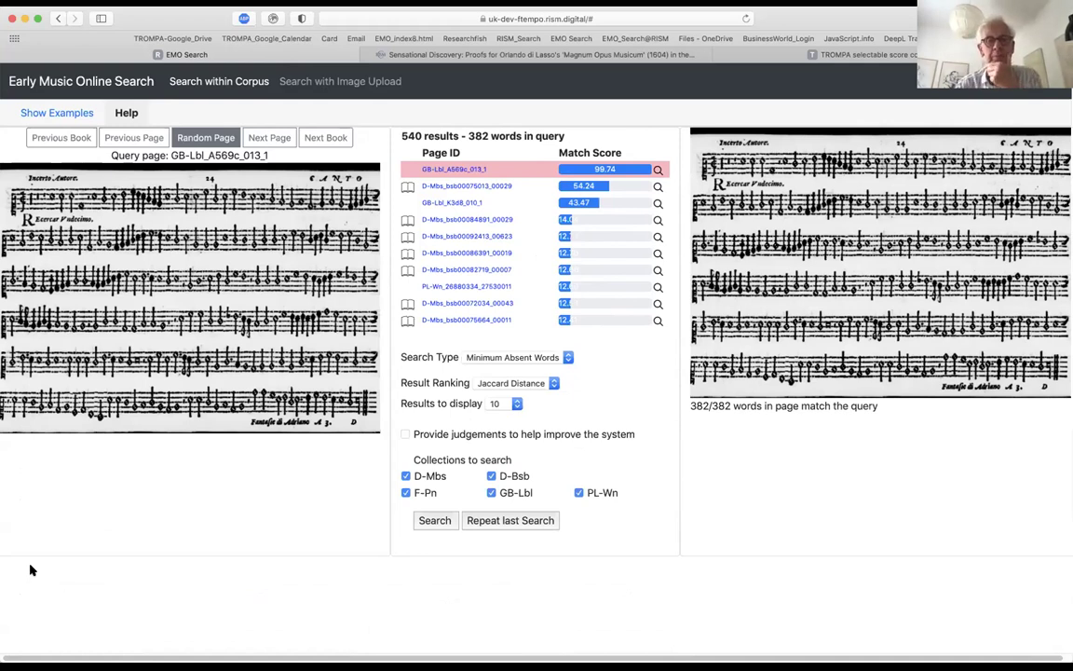
key("Down")
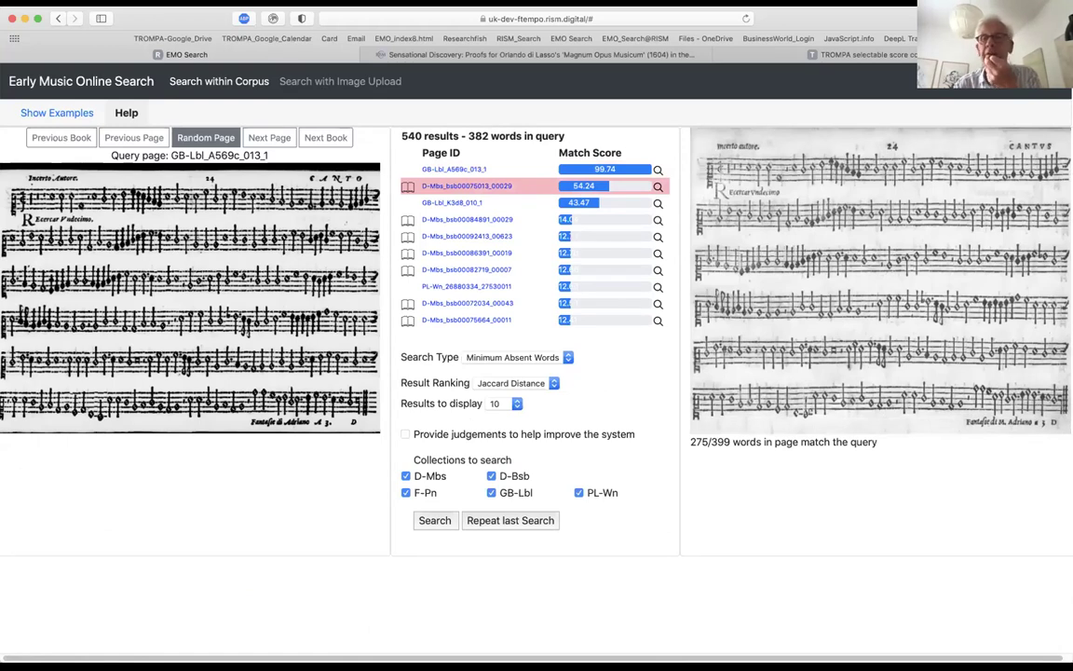
key("Down")
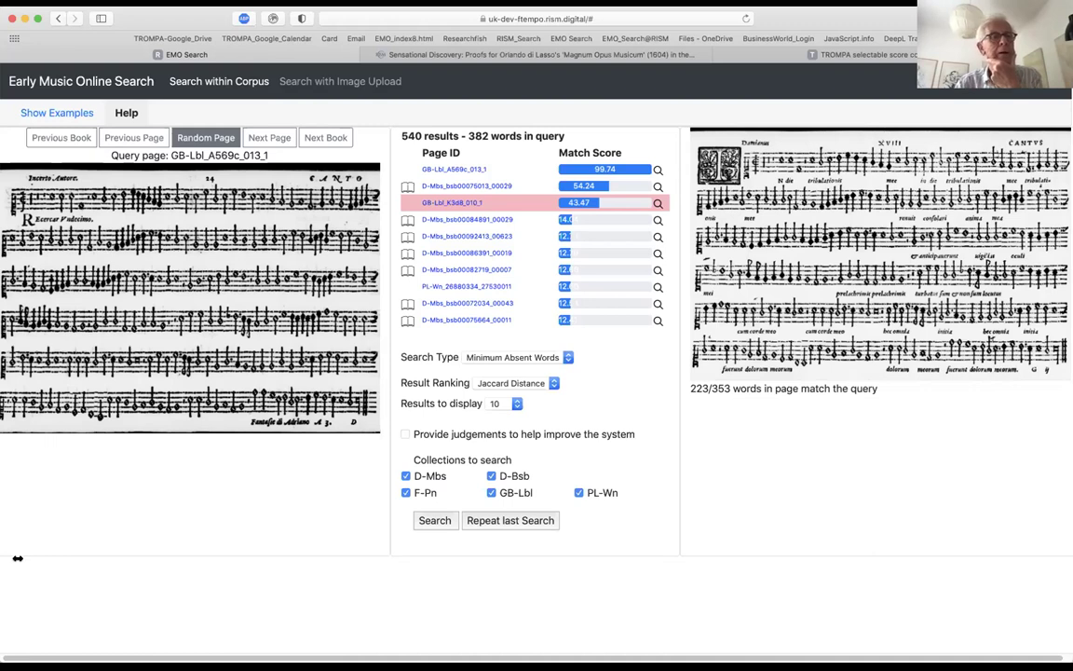
Open the example Arcadelt, 'Vous perdez temps' (Tenor), and compare its two top matches, ending on D-Bsb_Parangon_03_1543_inv_060_0.
left_click(53, 112)
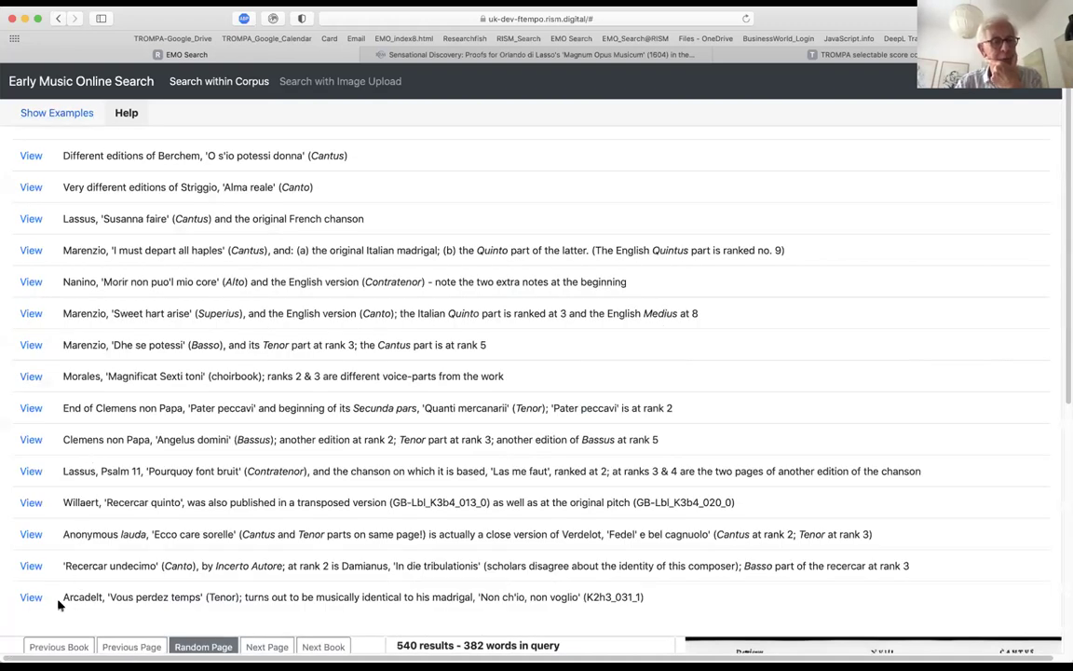
left_click(30, 597)
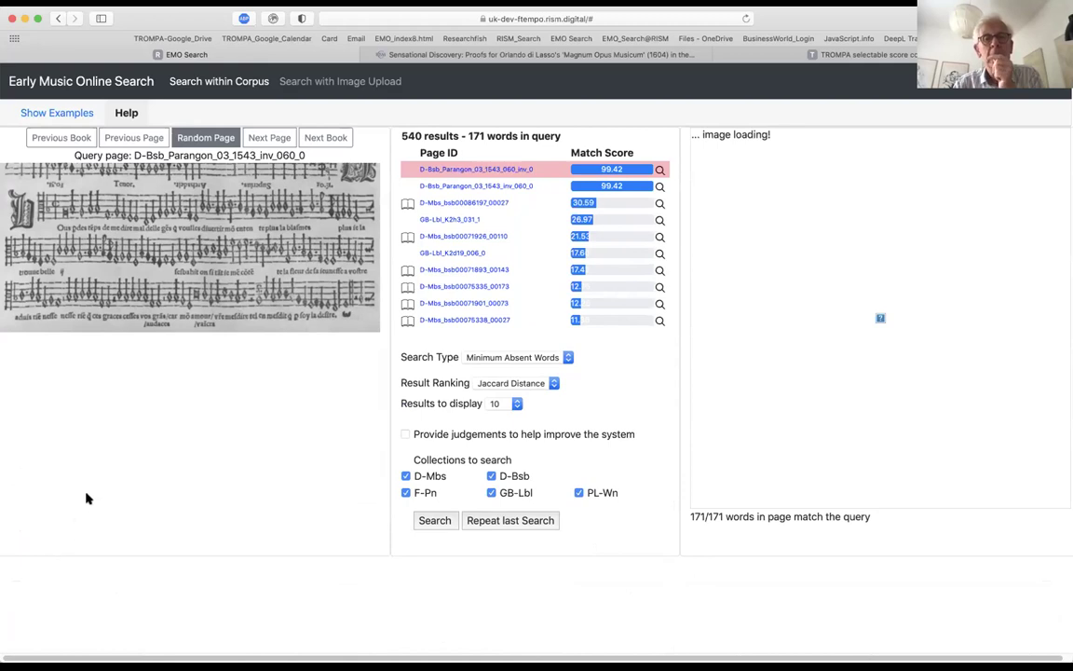
left_click(485, 185)
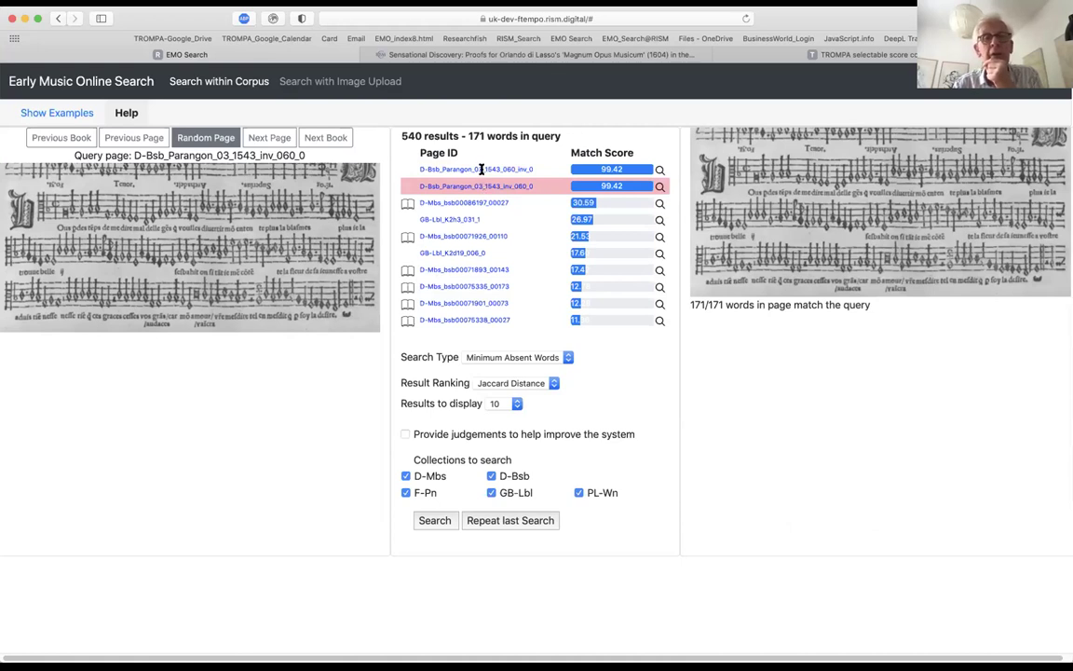
left_click(480, 169)
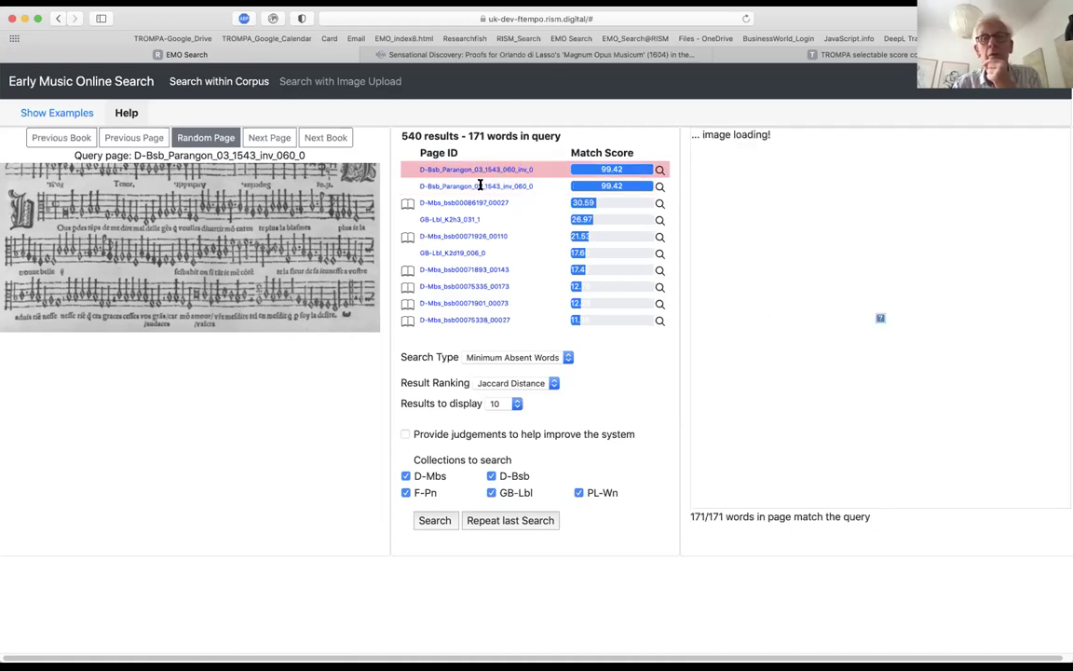
left_click(480, 185)
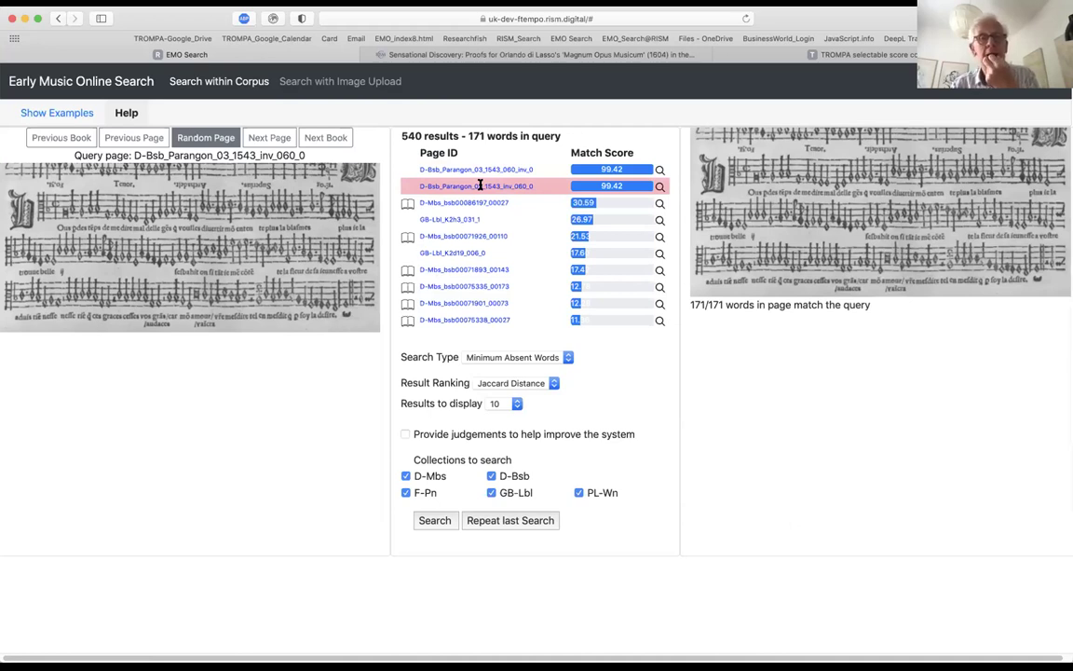
View the 'Vous perdez temps' matches ranked third through seventh, from D-Mbs_bsb00086197_00027 to D-Mbs_bsb00071893_00143.
left_click(480, 202)
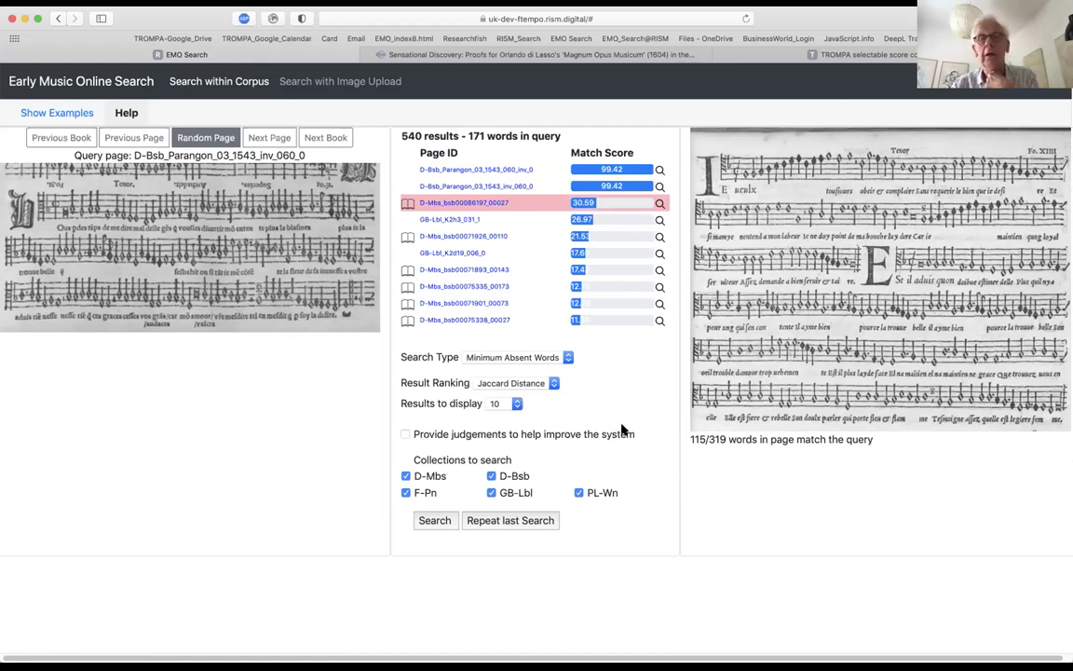
left_click(519, 221)
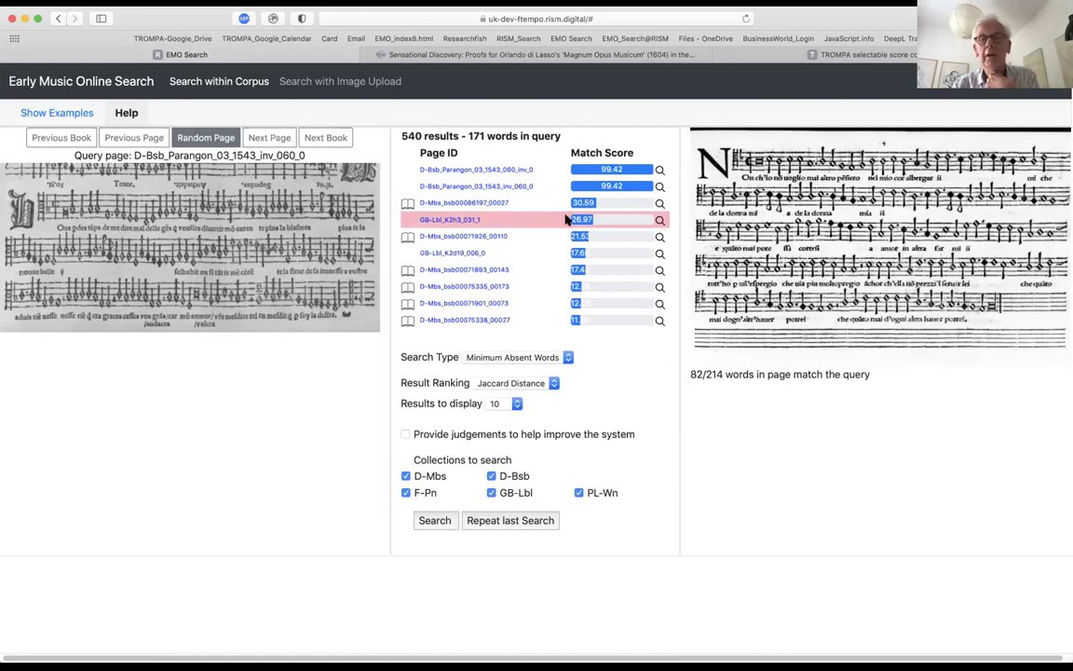
scroll(759, 166, "up", 5)
scroll(759, 165, "down", 5)
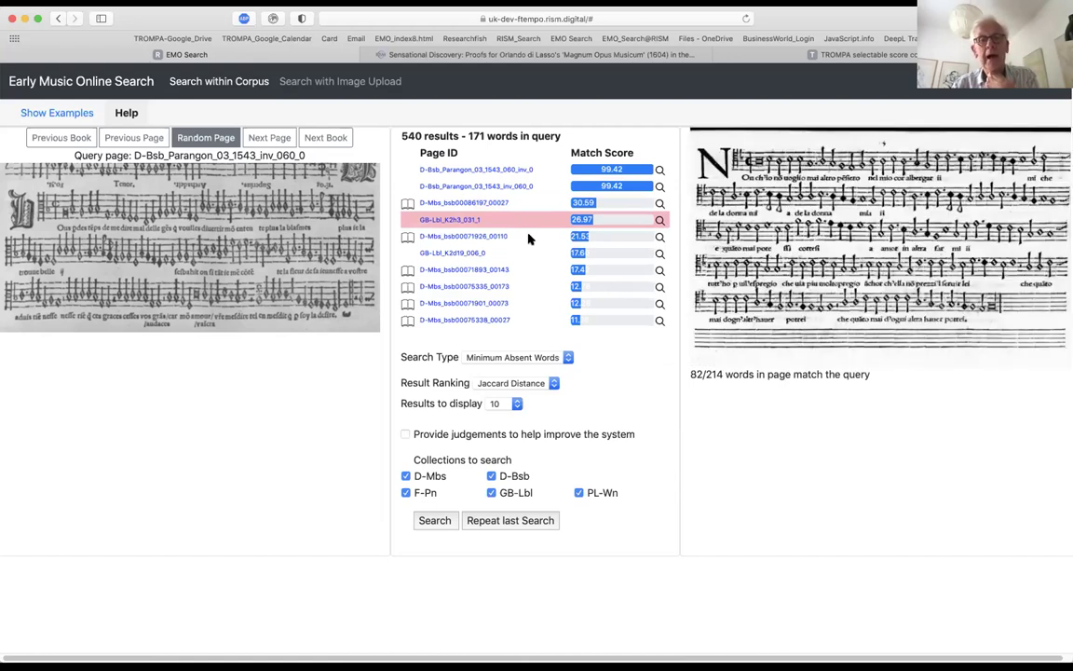
left_click(529, 237)
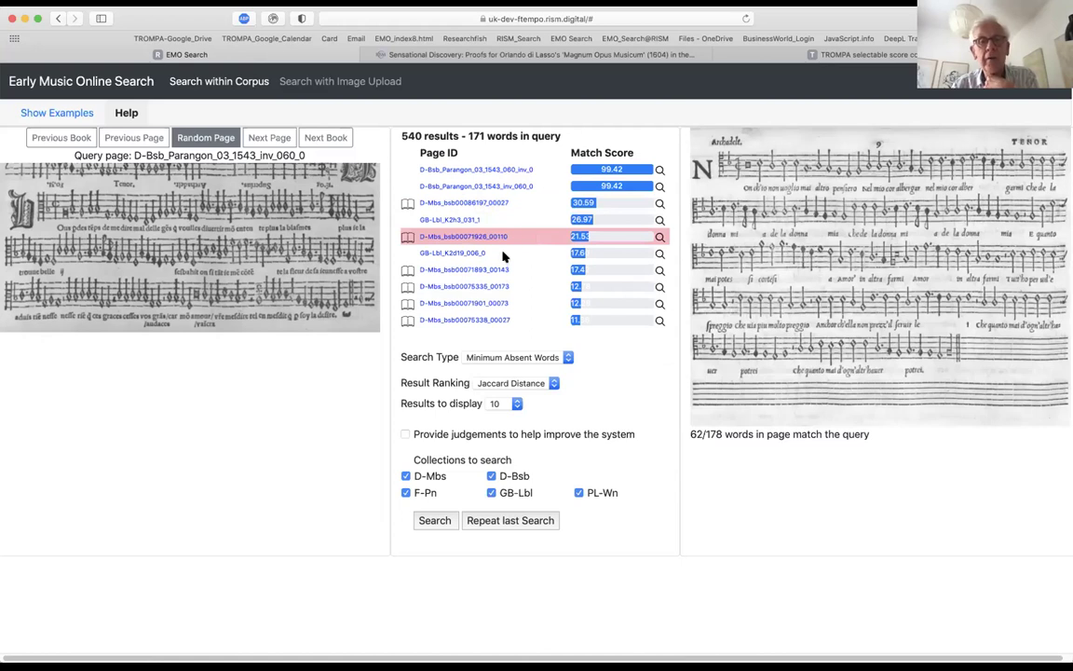
left_click(503, 253)
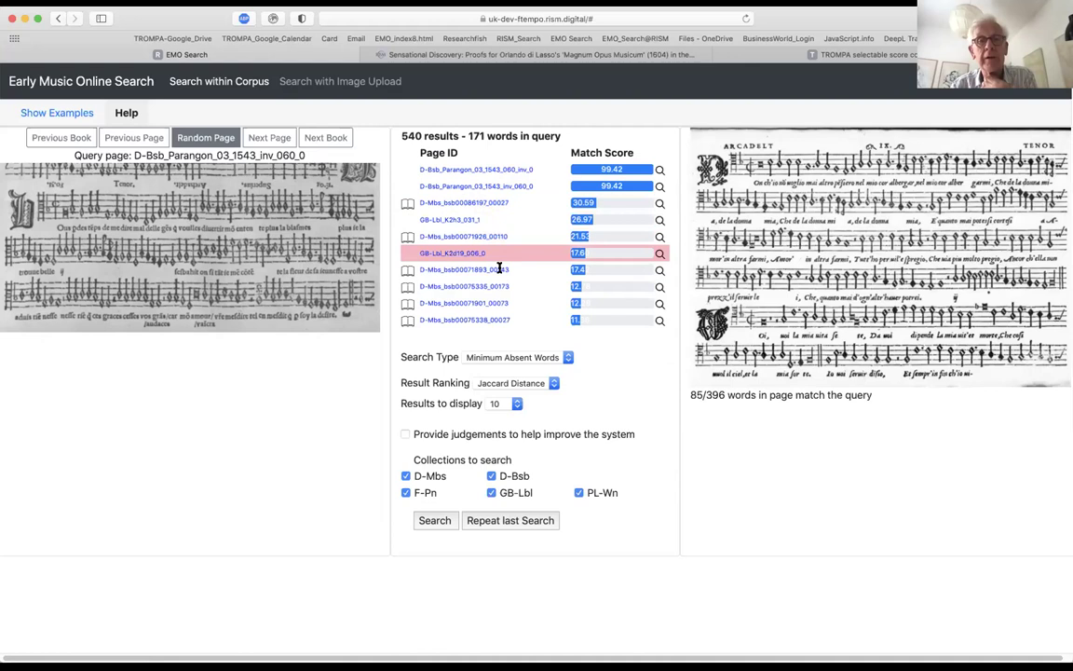
left_click(499, 269)
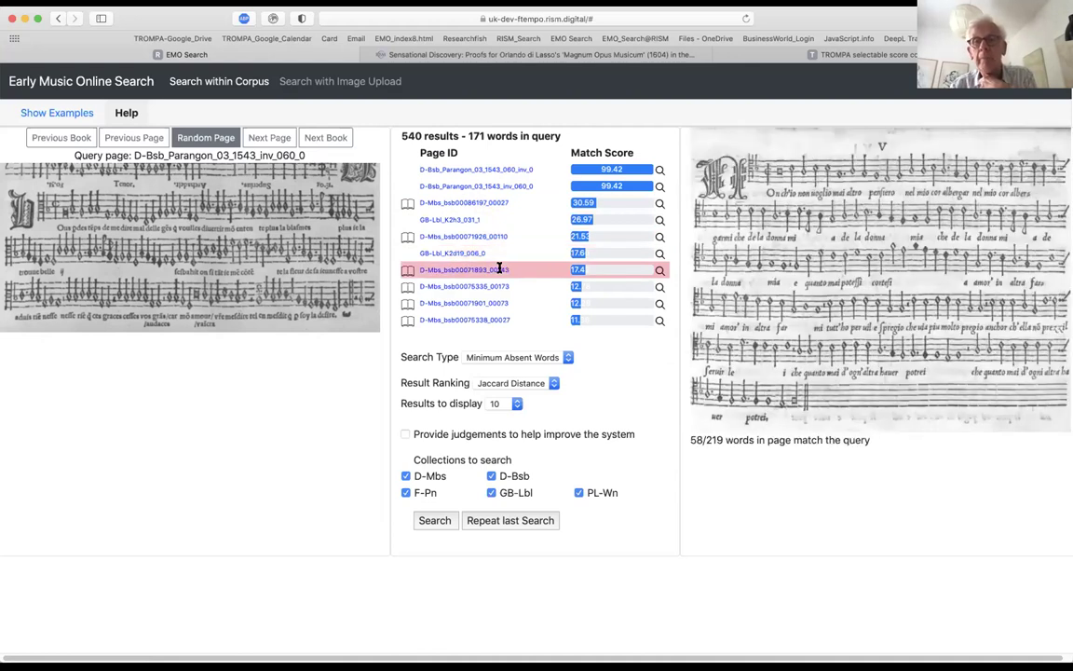
View the 'Vous perdez temps' matches ranked eighth through tenth and return to the top match D-Bsb_Parangon_03_1543_060_inv_0.
left_click(465, 286)
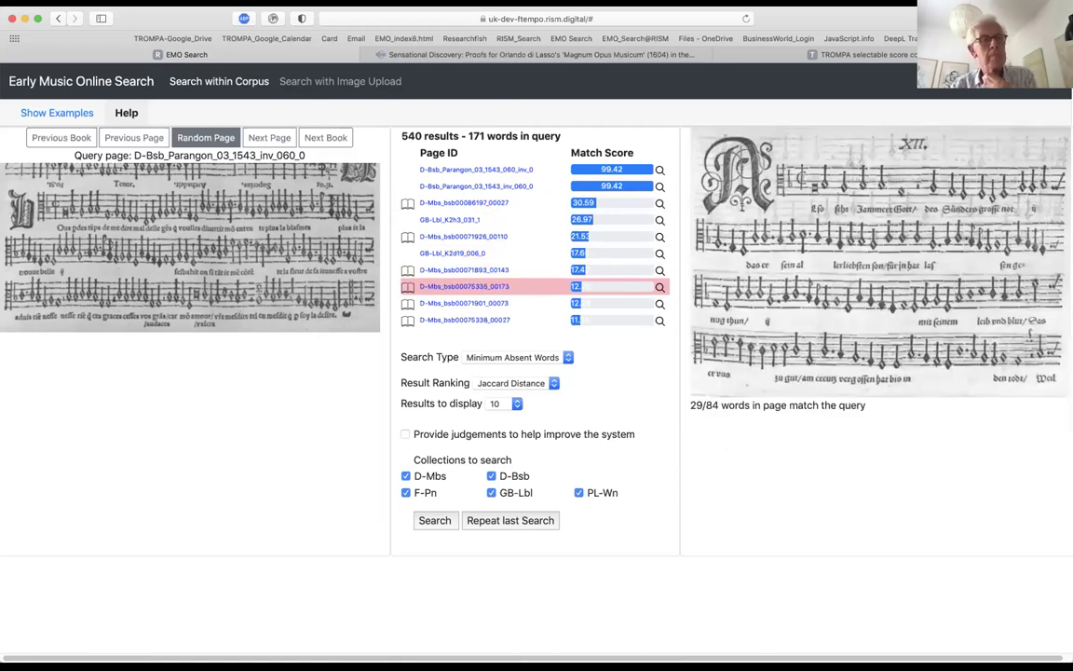
scroll(878, 220, "up", 1)
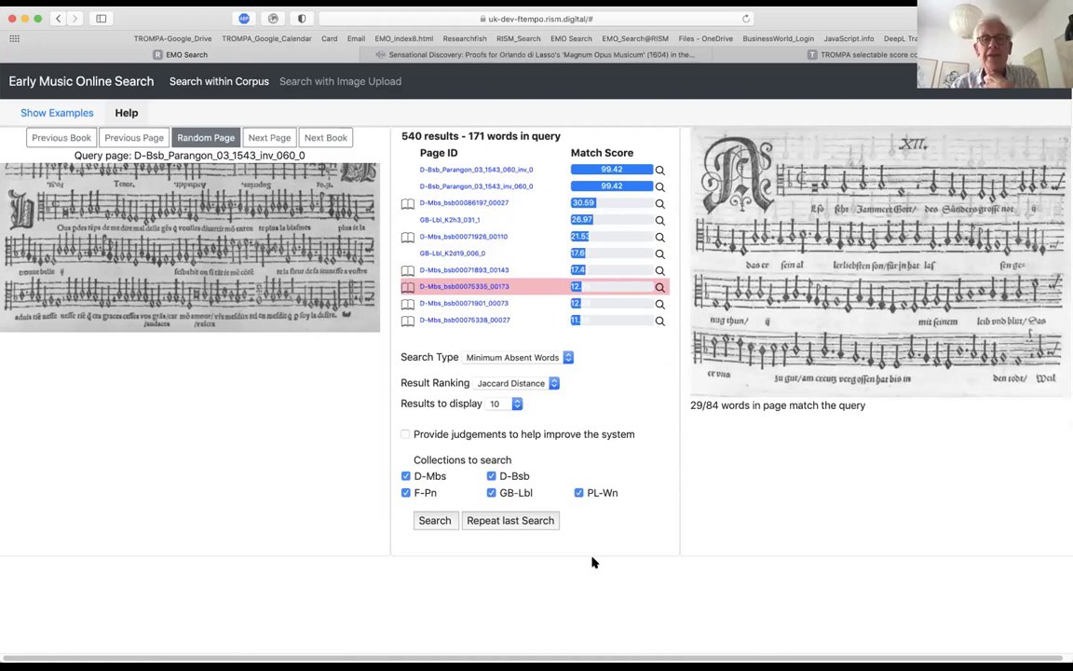
left_click(482, 302)
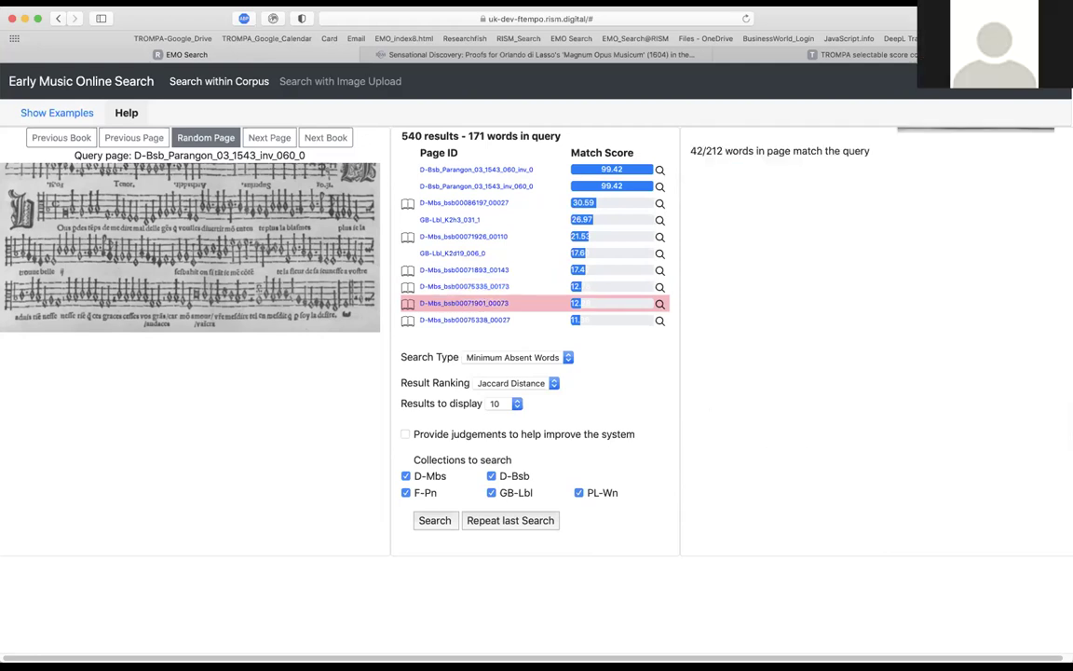
left_click(464, 319)
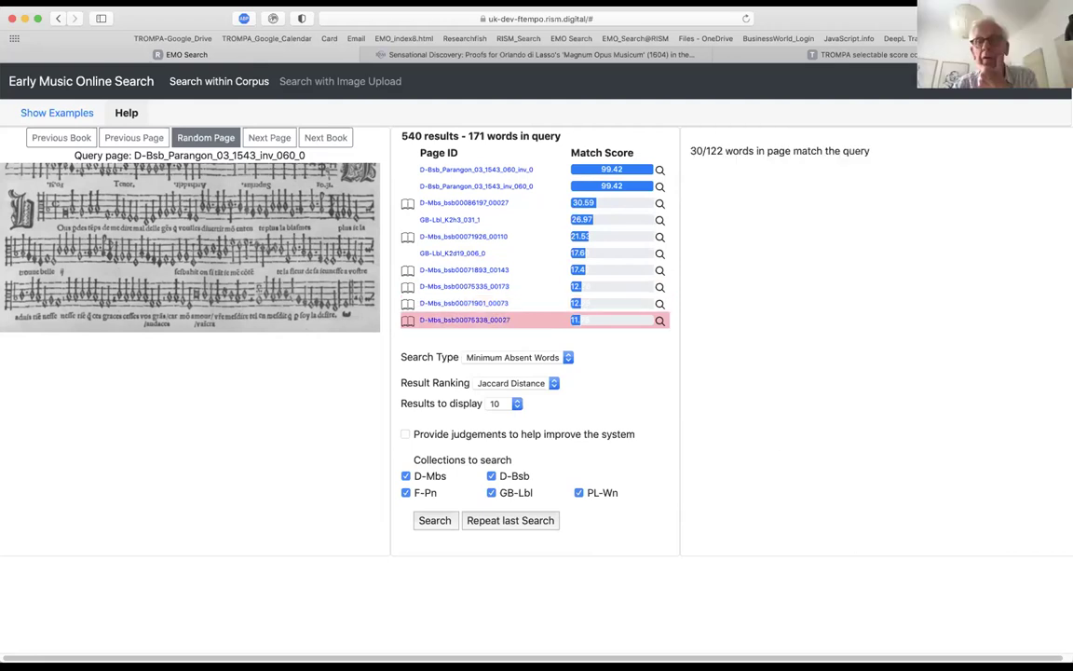
key("Up")
key("Up")
key("Up")
key("Up")
key("Up")
key("Up")
key("Up")
key("Up")
key("Up")
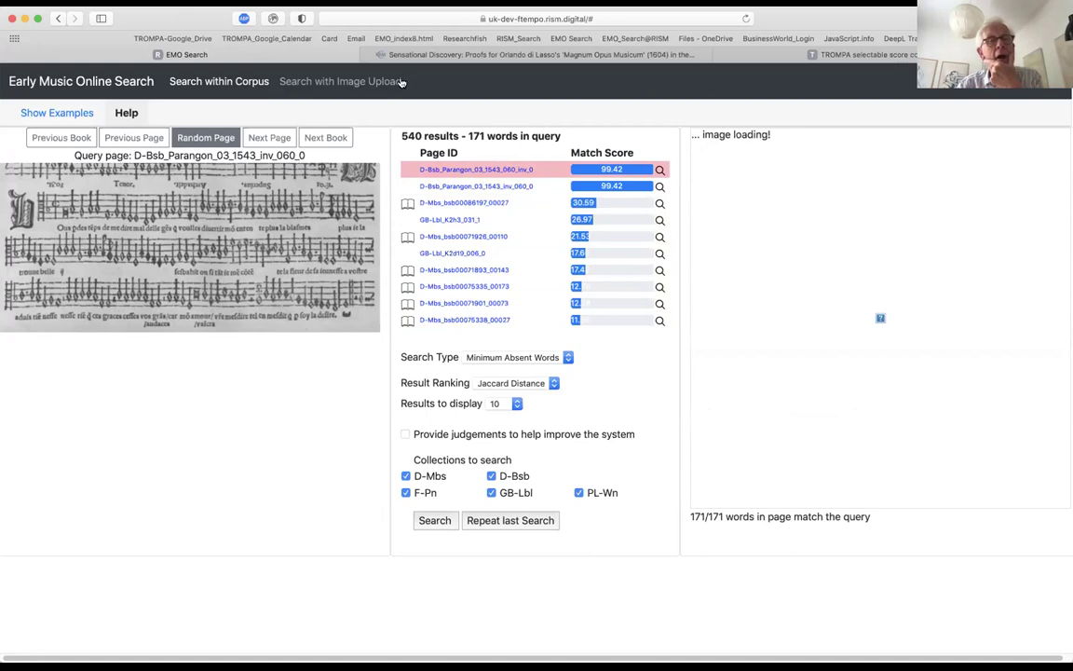
Open the search with image upload, and review the RISM article on Lasso's 'Magnum Opus Musicum' proofs down to Image 1.
mouse_move(419, 57)
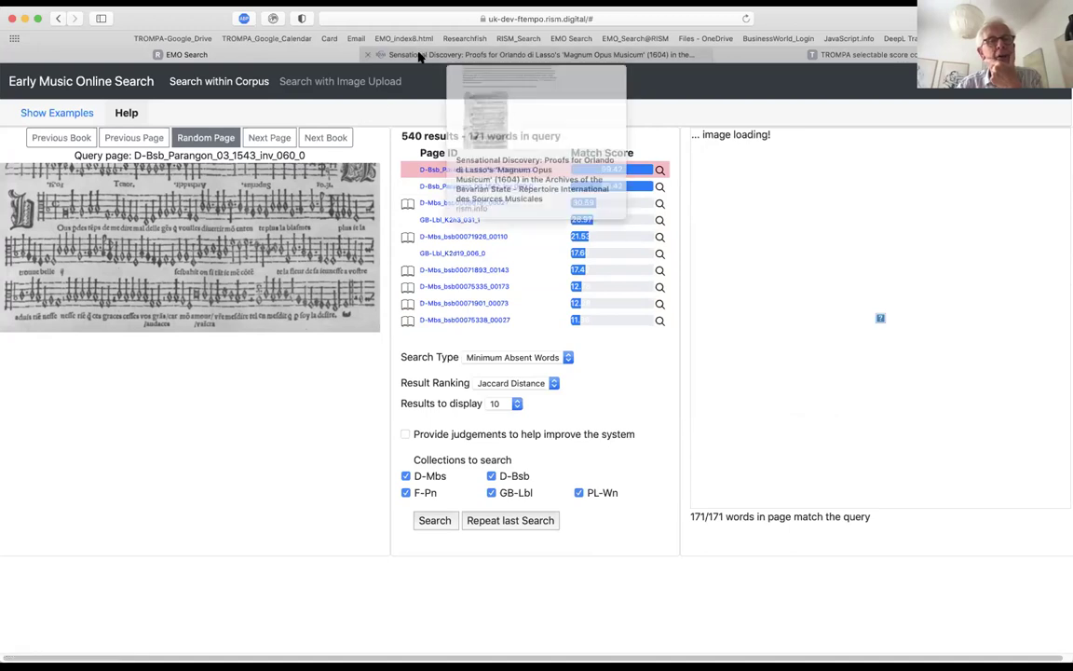
left_click(348, 83)
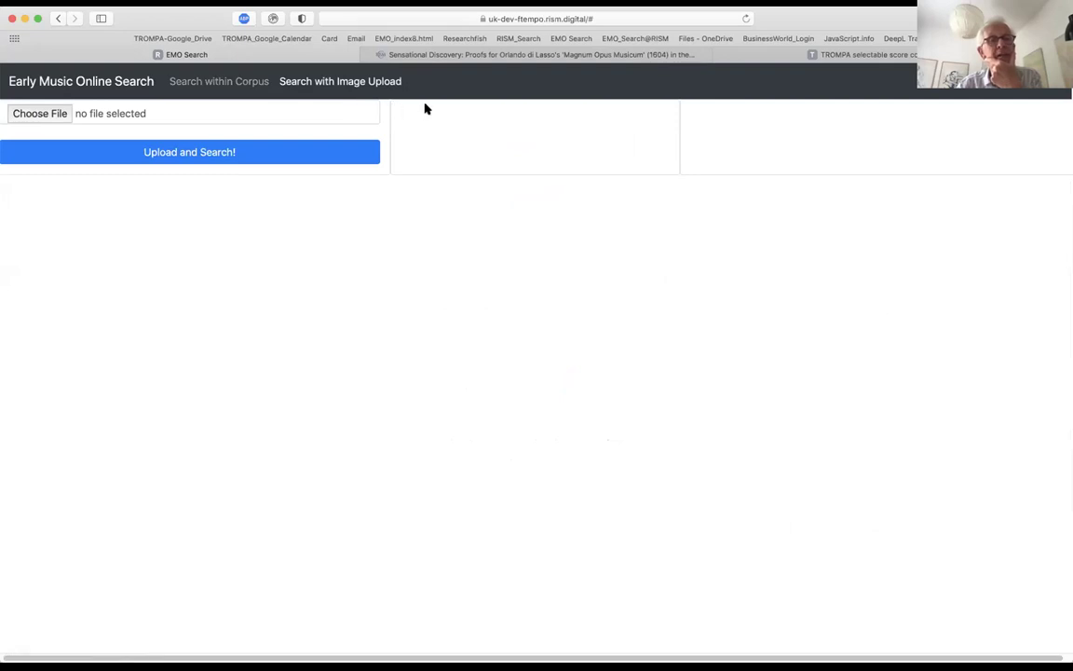
left_click(416, 57)
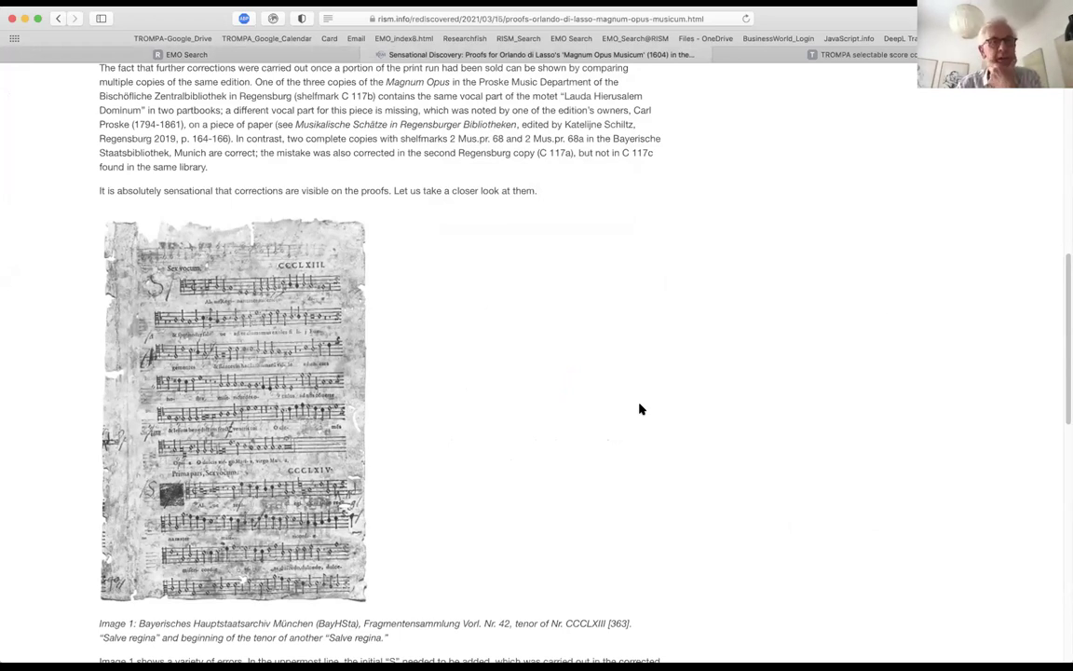
scroll(640, 408, "up", 15)
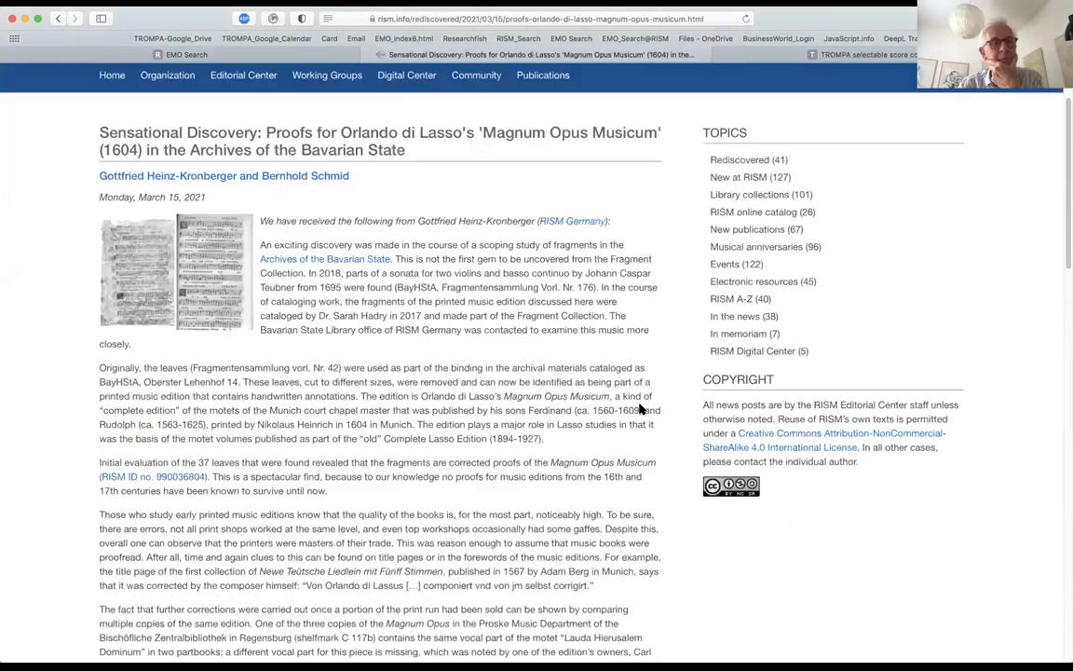
scroll(494, 456, "down", 3)
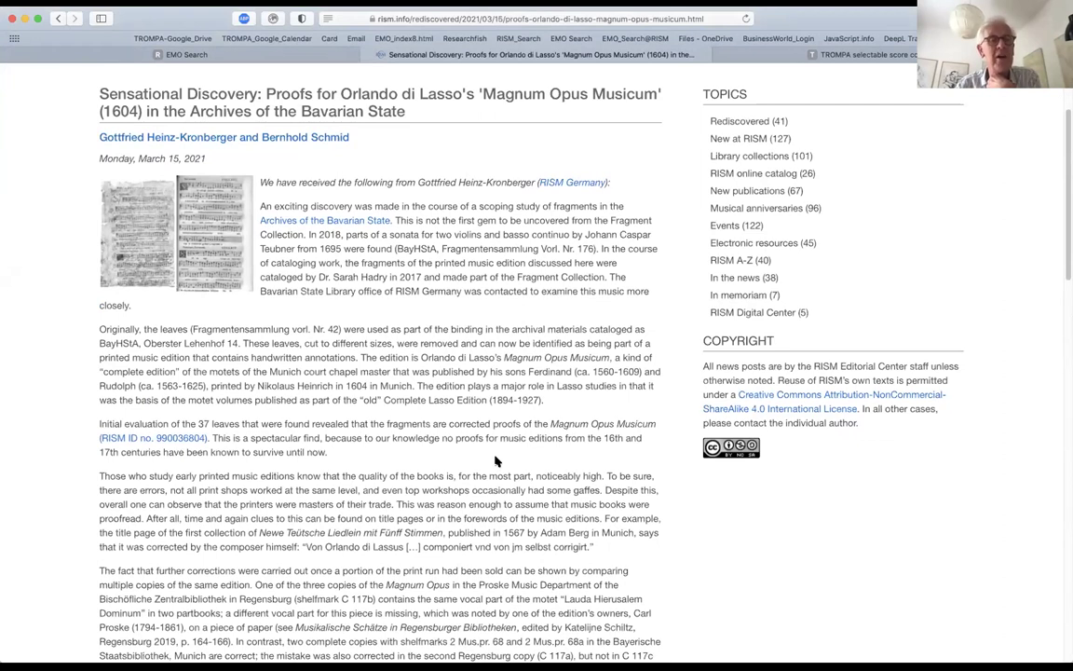
scroll(495, 460, "down", 5)
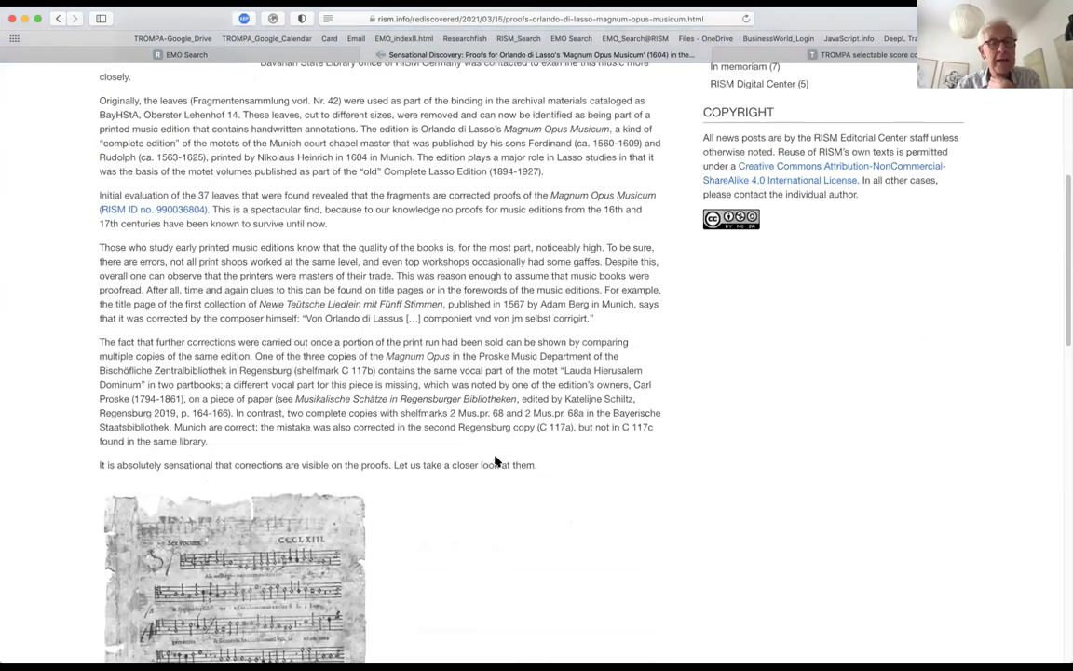
scroll(496, 460, "down", 8)
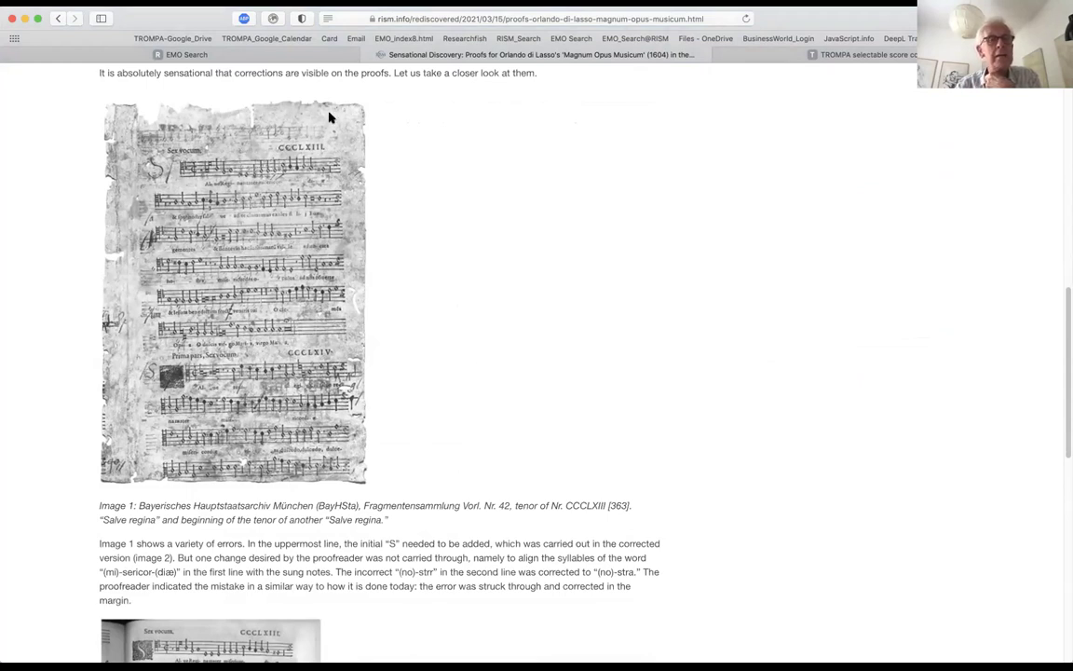
Upload proofs-orlando-di-lasso-magnum-opus-musicum1.jpg from the F-TEMPO folder to Early Music Online Search and search for matching pages.
left_click(258, 55)
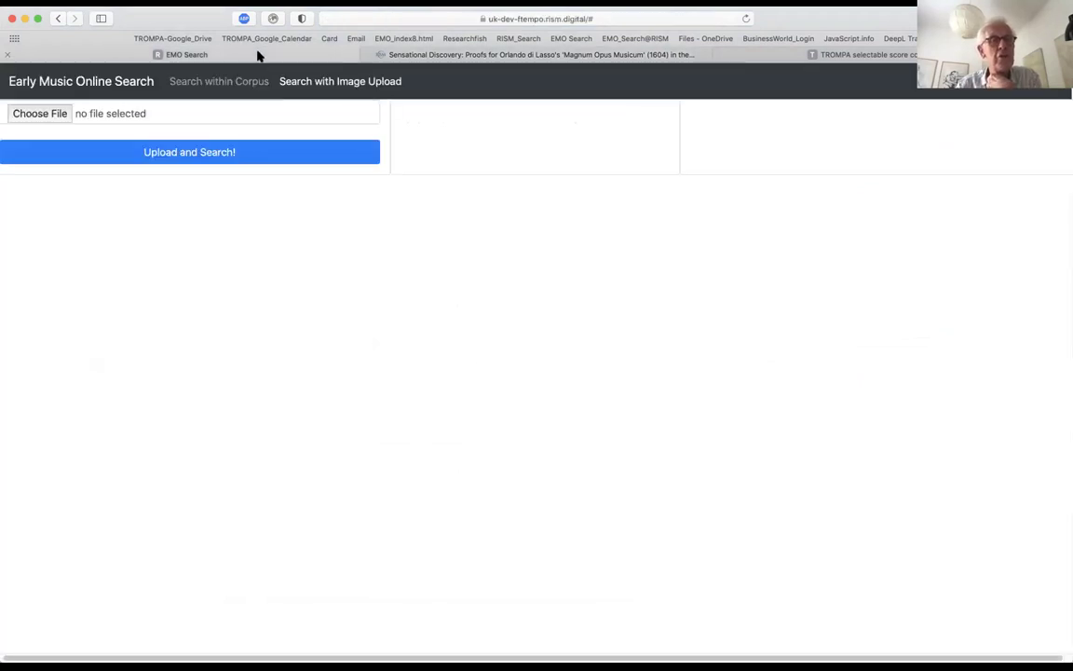
left_click(33, 112)
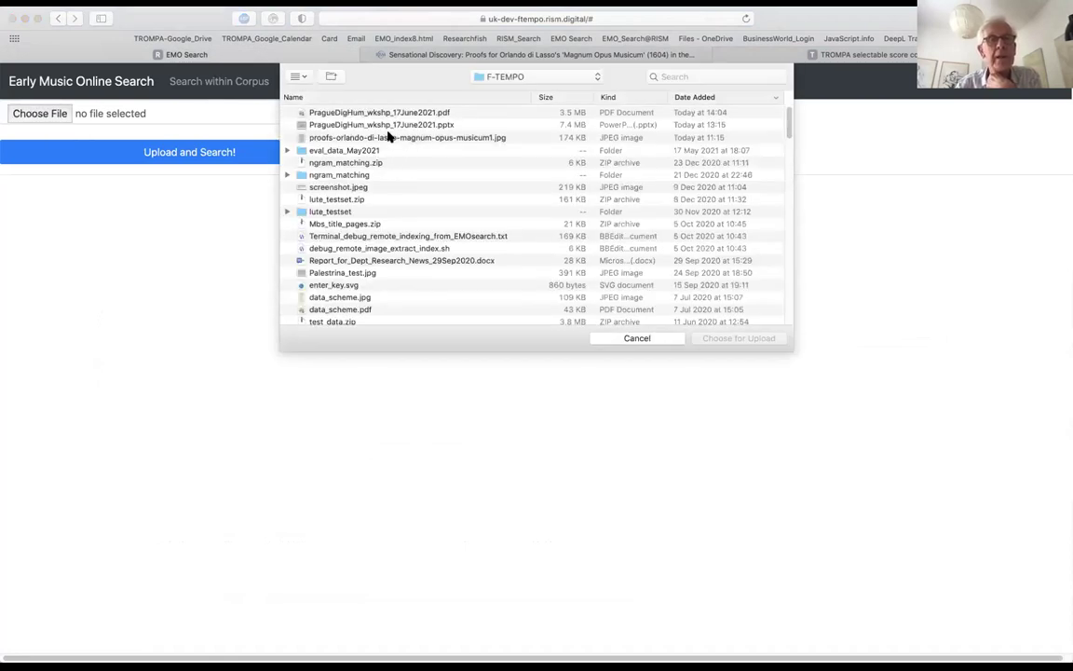
left_click(389, 137)
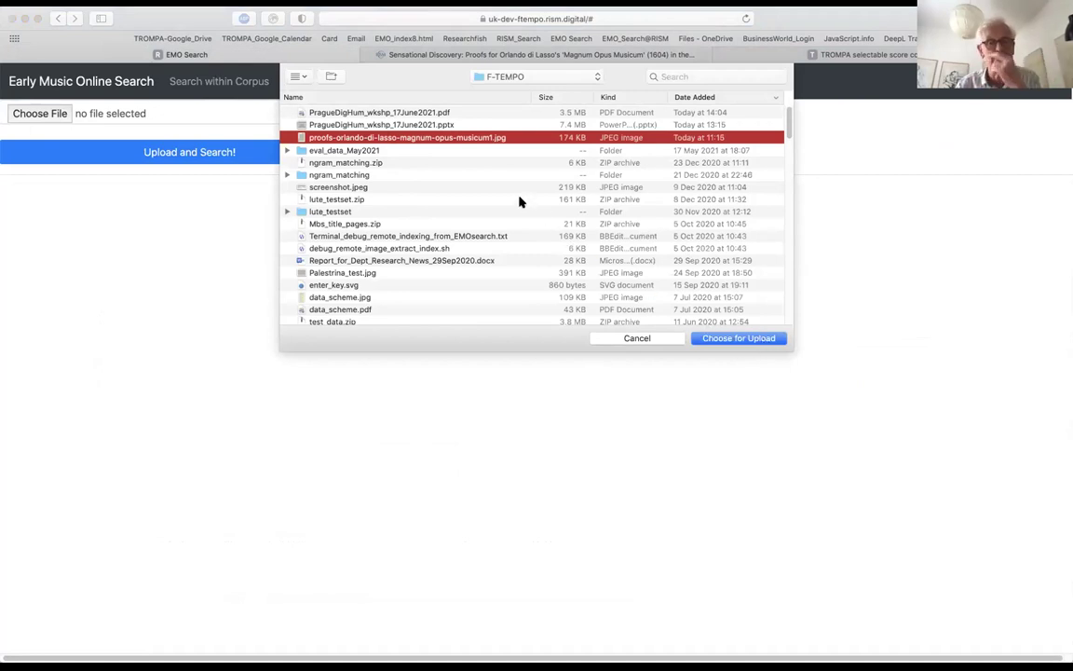
left_click(737, 339)
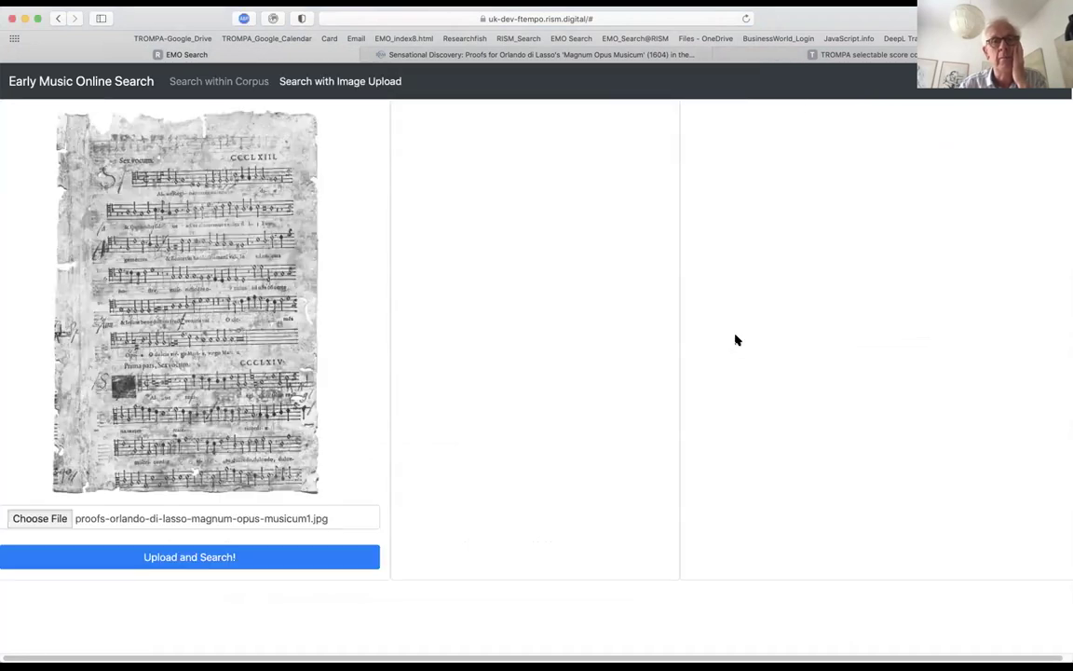
left_click(158, 557)
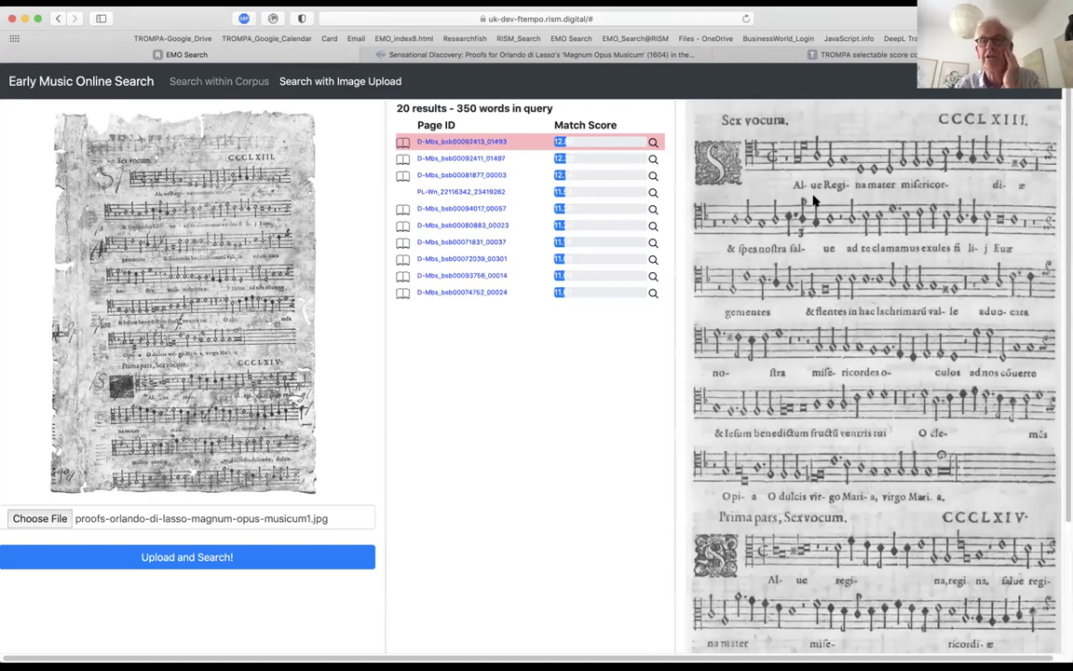
Compare the uploaded proof with its four top-ranked matches and return to the top match D-Mbs_bsb00092413_01493.
scroll(866, 198, "up", 2)
scroll(782, 178, "down", 2)
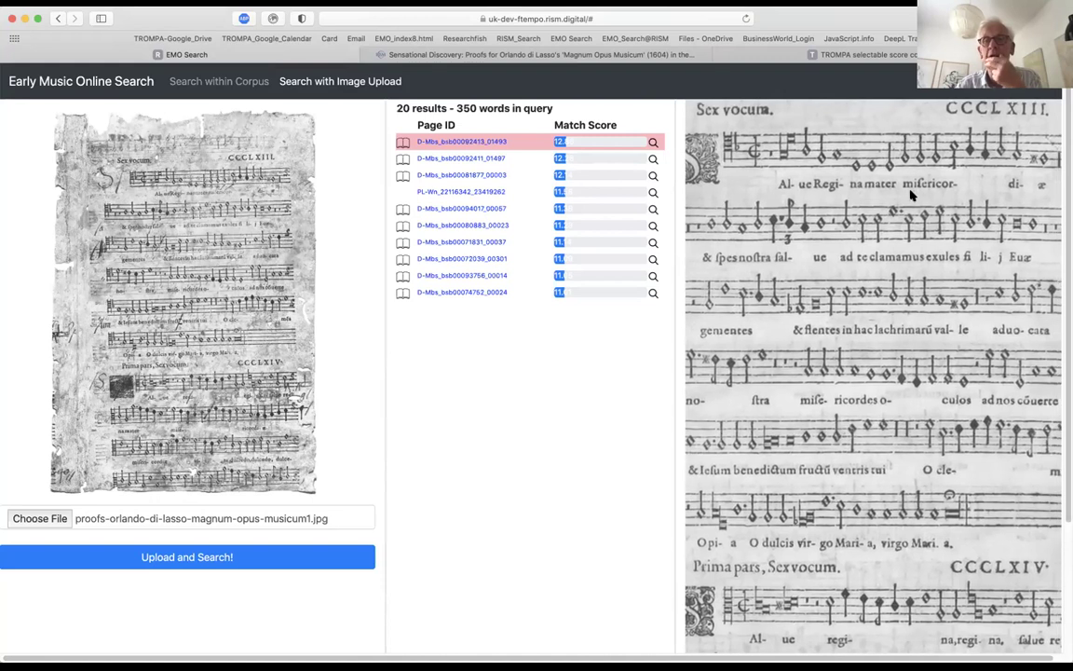
mouse_move(345, 389)
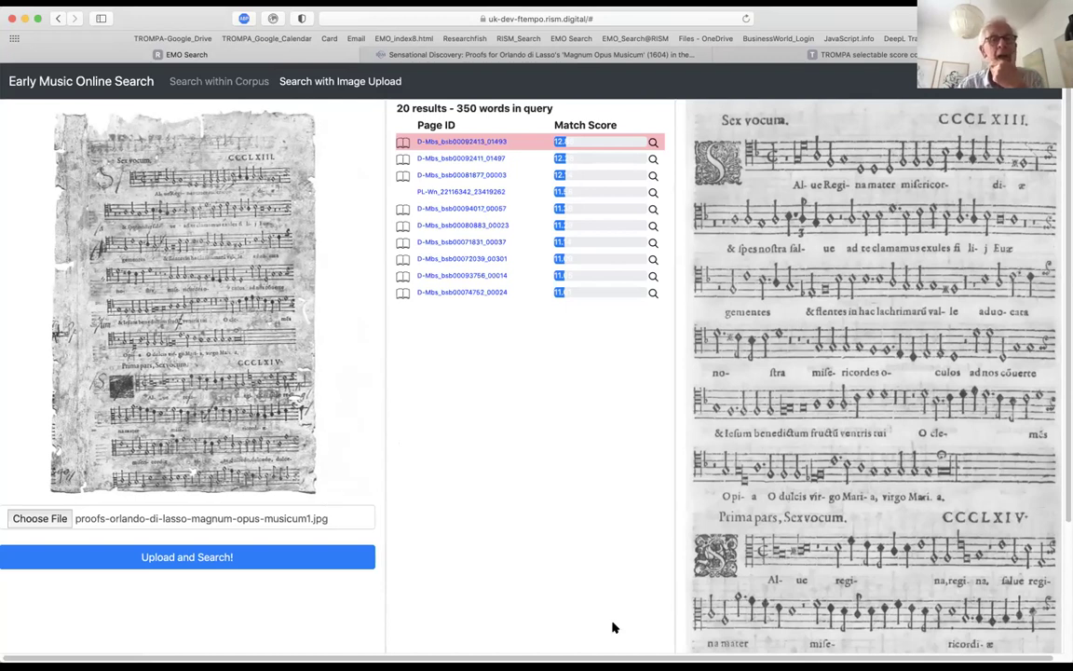
key("Down")
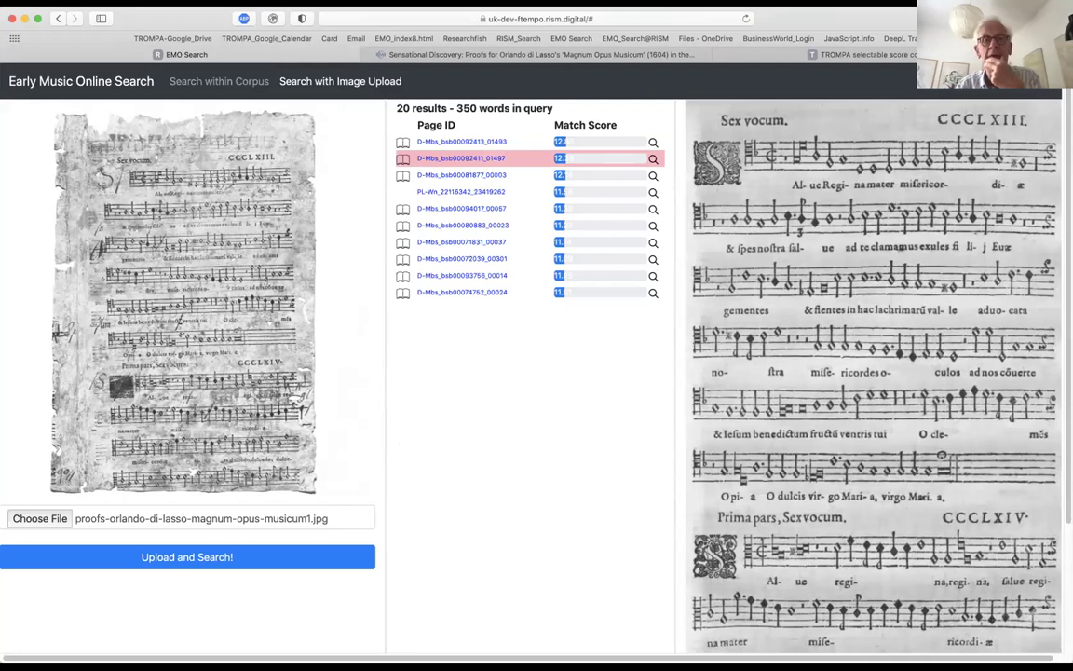
key("Down")
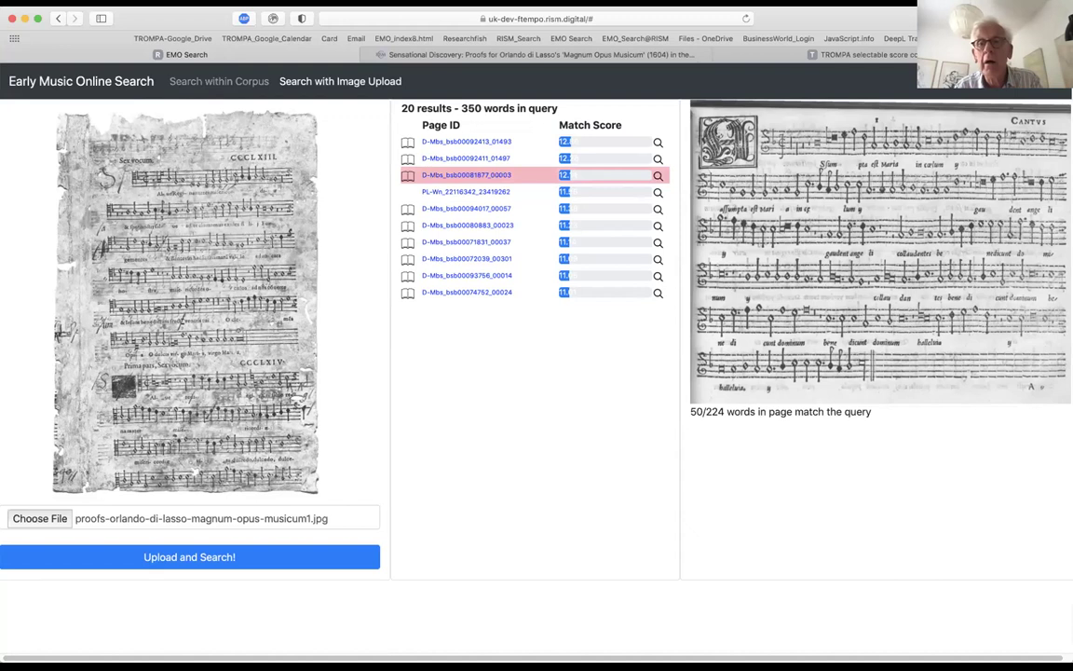
left_click(658, 192)
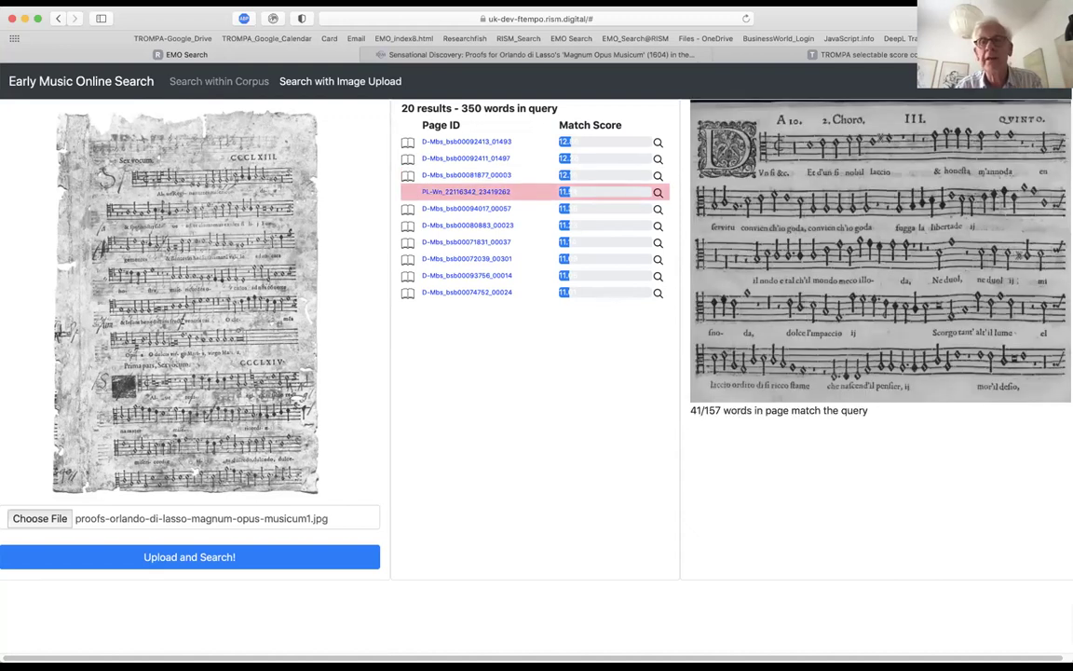
left_click(658, 175)
left_click(656, 141)
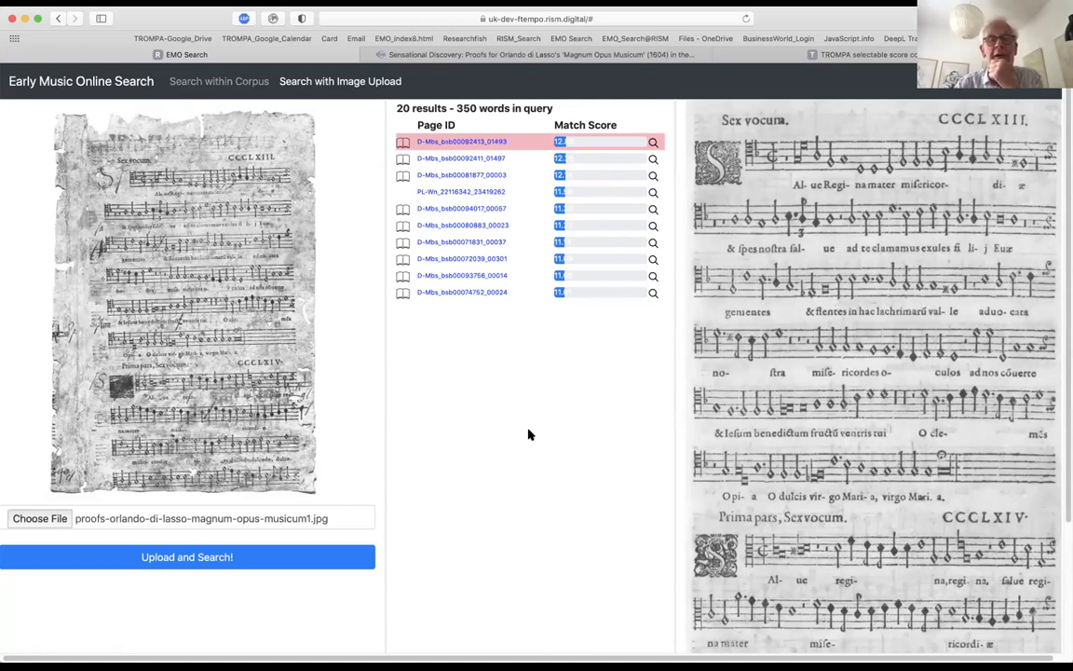
Examine the music and text underlay on the matched page D-Mbs_bsb00092413_01493 in close-up against the uploaded proof.
scroll(741, 329, "up", 3)
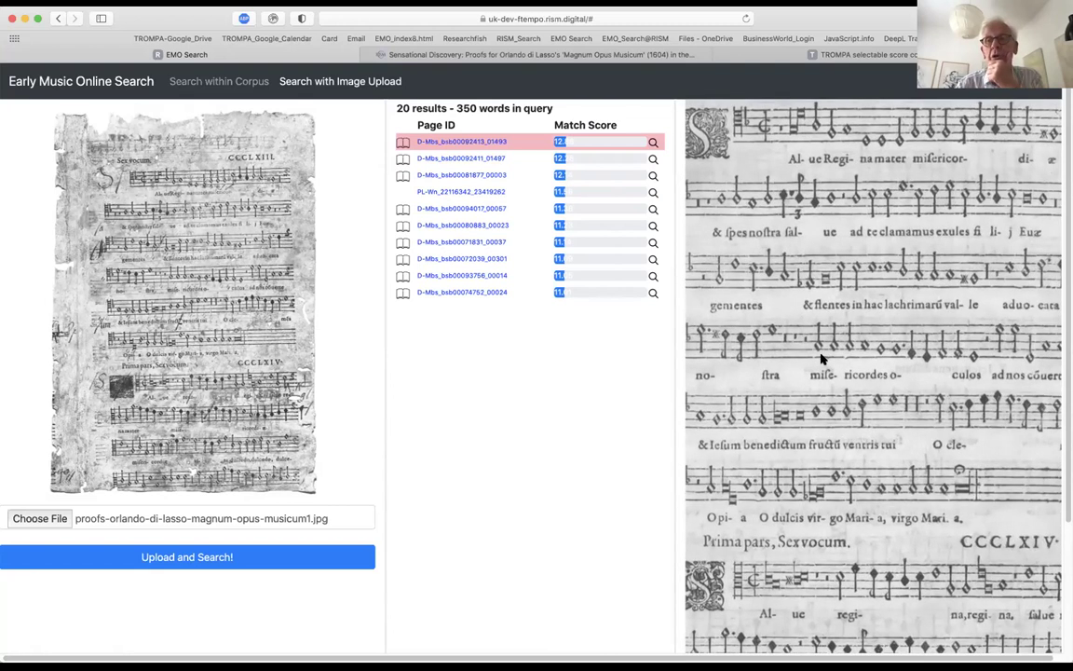
scroll(873, 373, "down", 3)
scroll(873, 373, "up", 3)
scroll(1053, 378, "down", 3)
scroll(1053, 378, "up", 3)
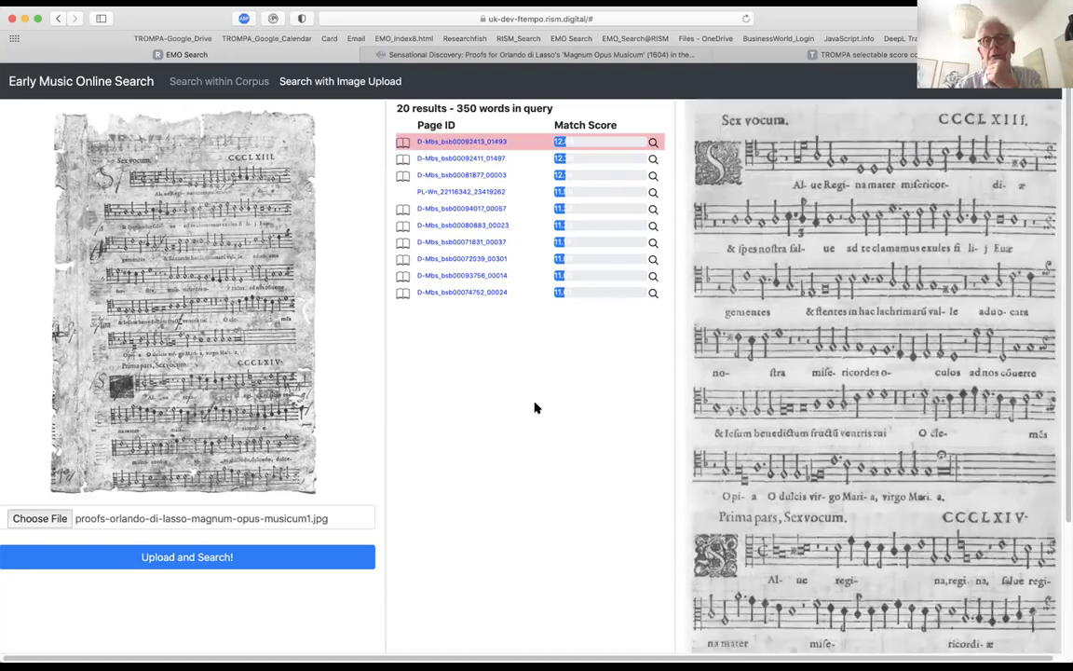
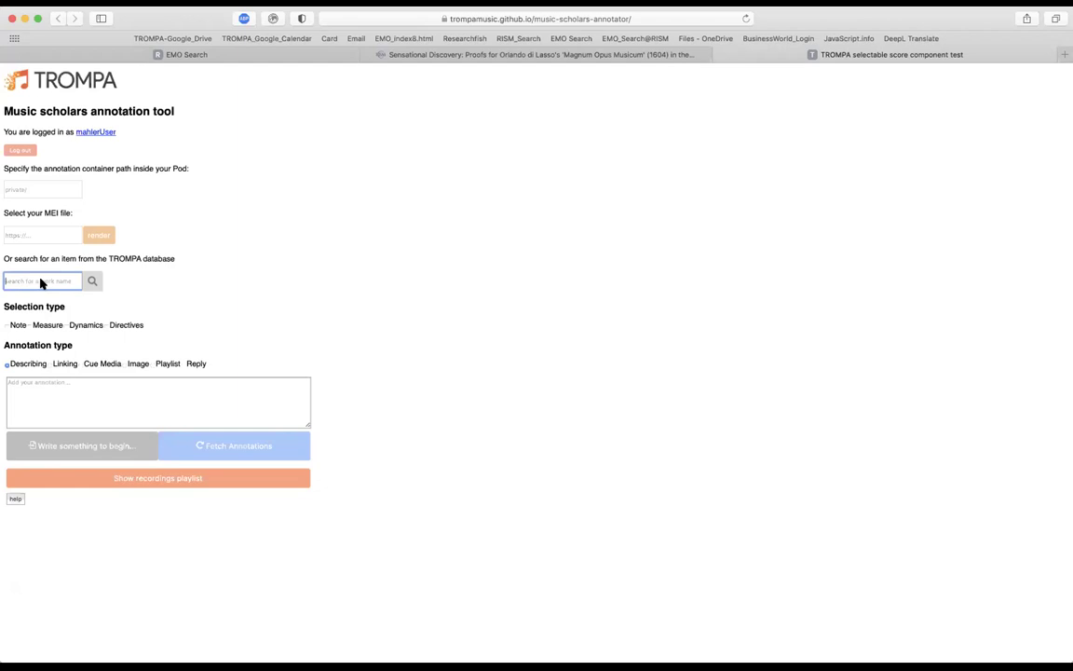
Search the TROMPA database for "bon jour" and open Orlando di Lasso's 'Bon jour, mon coeur'.
type("bon")
left_click(91, 281)
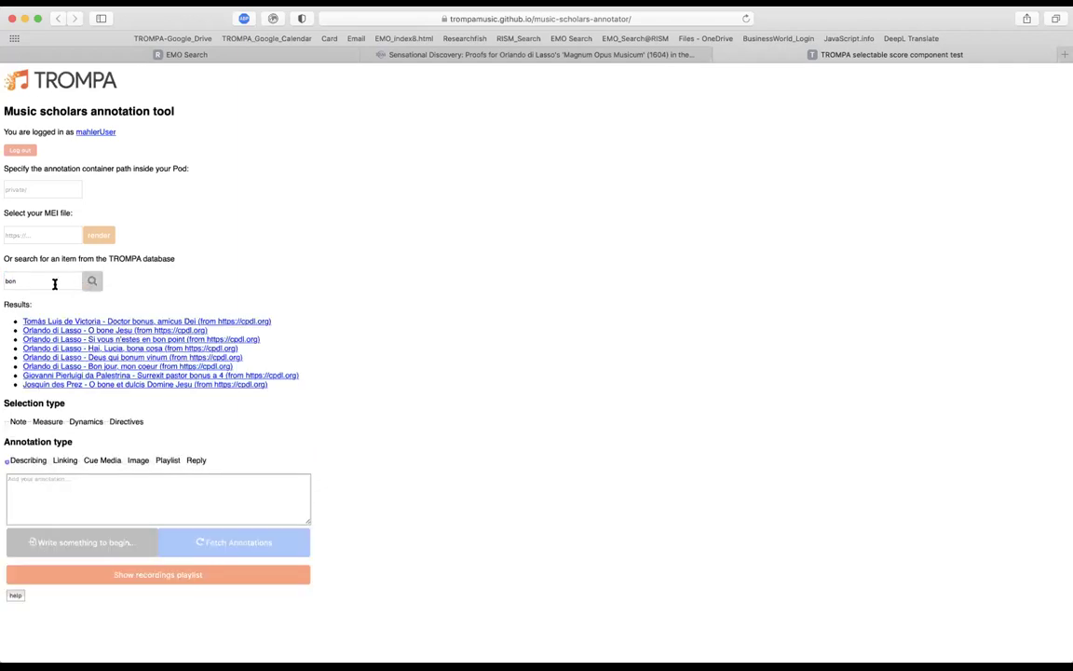
left_click(52, 285)
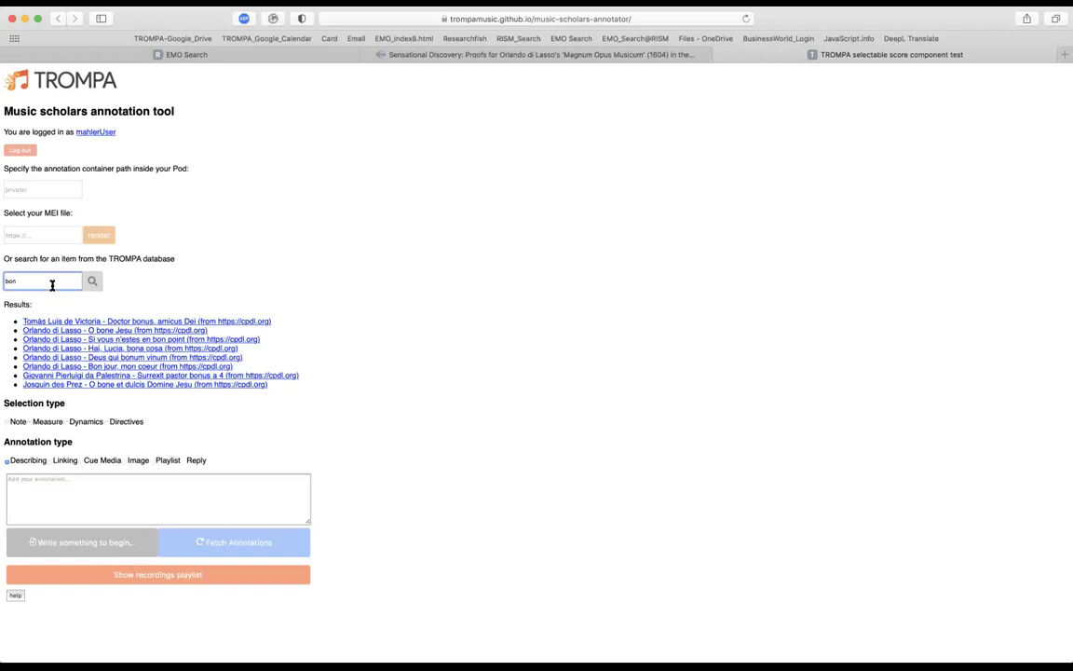
type("jopur")
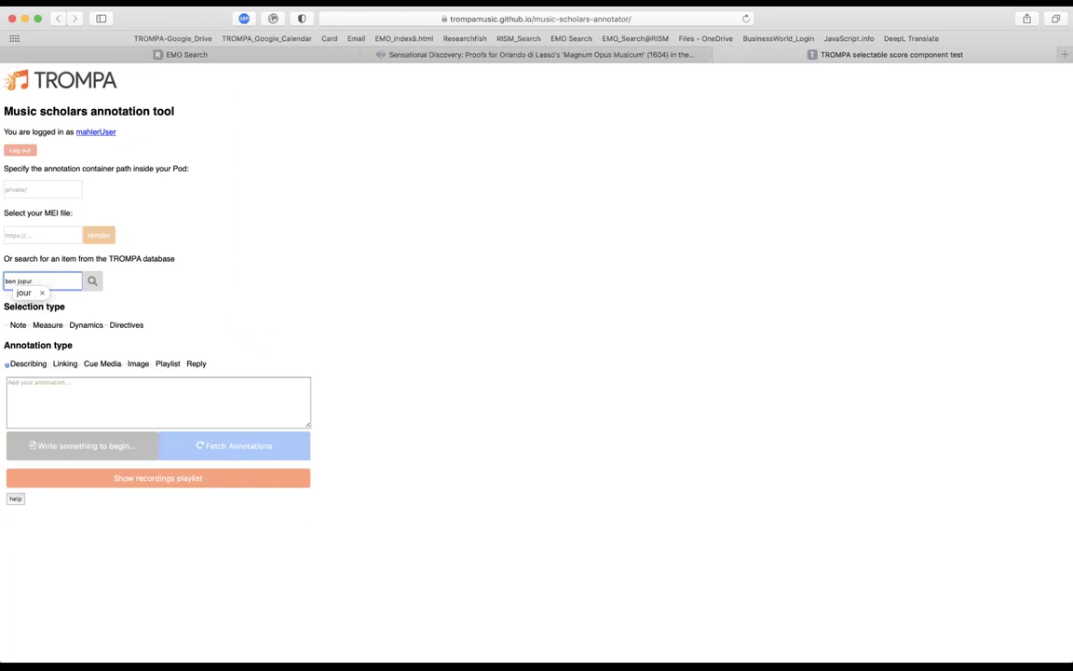
key("BackSpace")
key("BackSpace")
key("BackSpace")
type("ur")
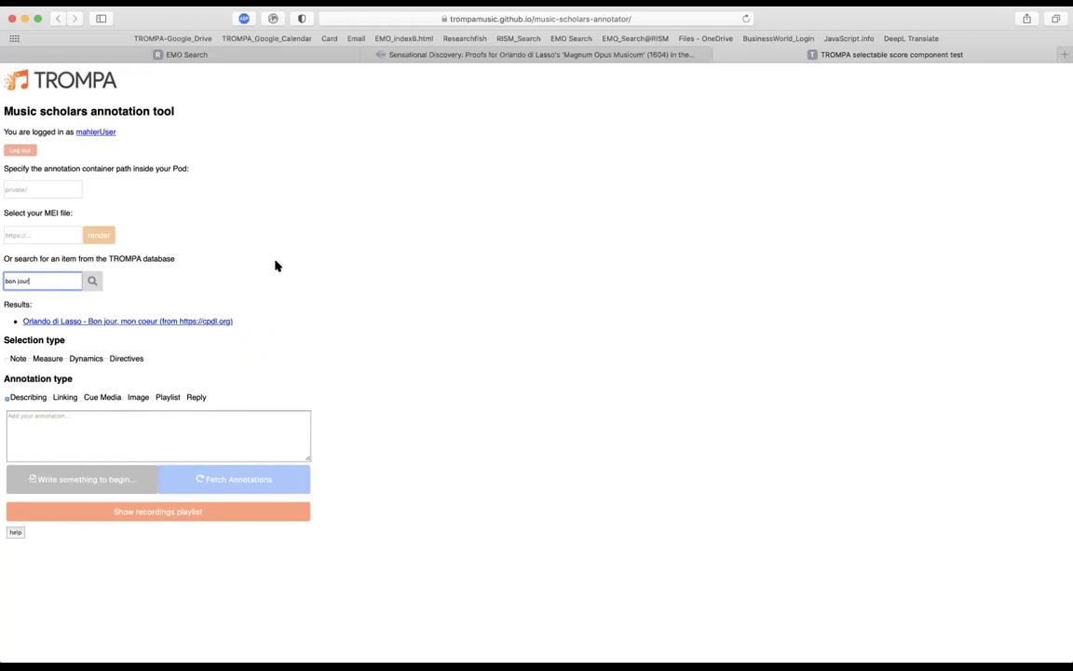
left_click(156, 321)
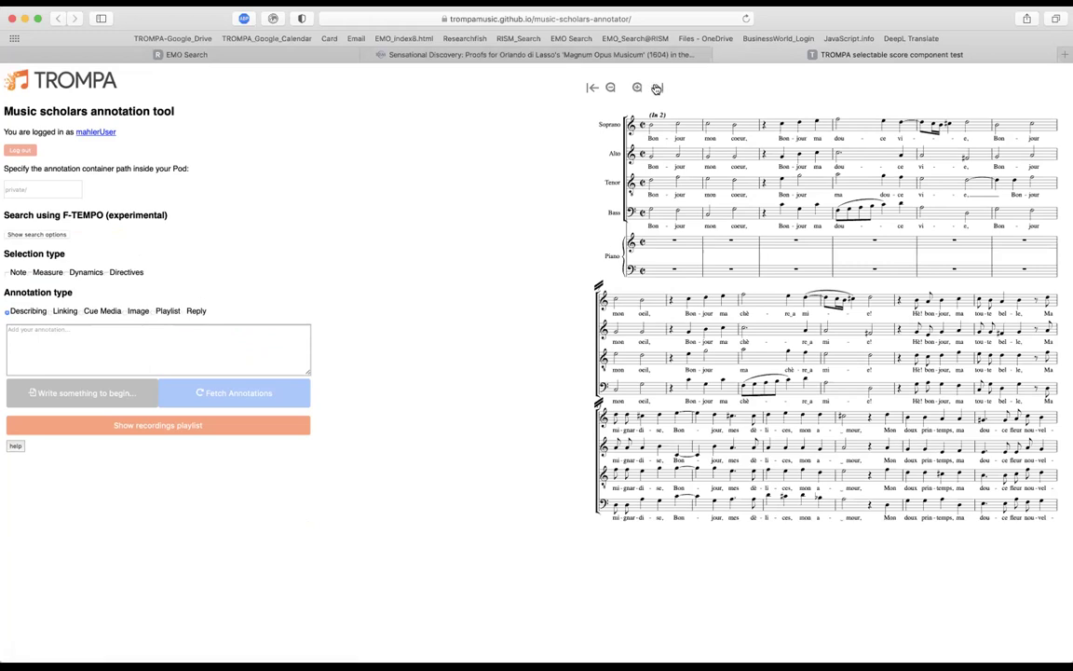
Look through all pages of the 'Bon jour, mon coeur' score, enlarge the notation one level, and return to the first page.
left_click(657, 87)
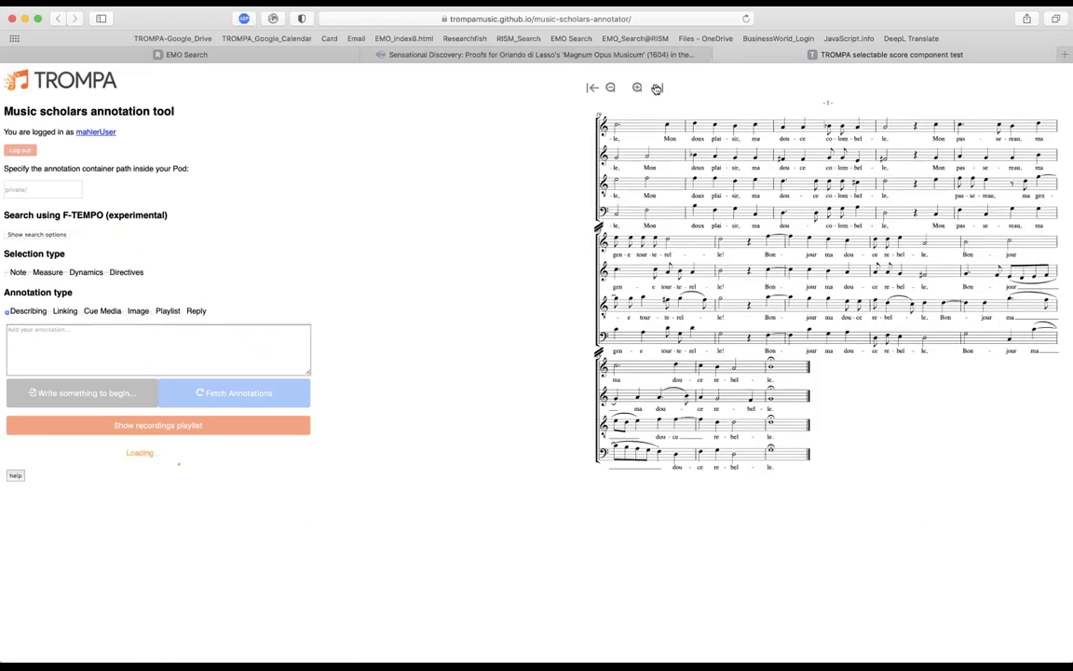
left_click(593, 88)
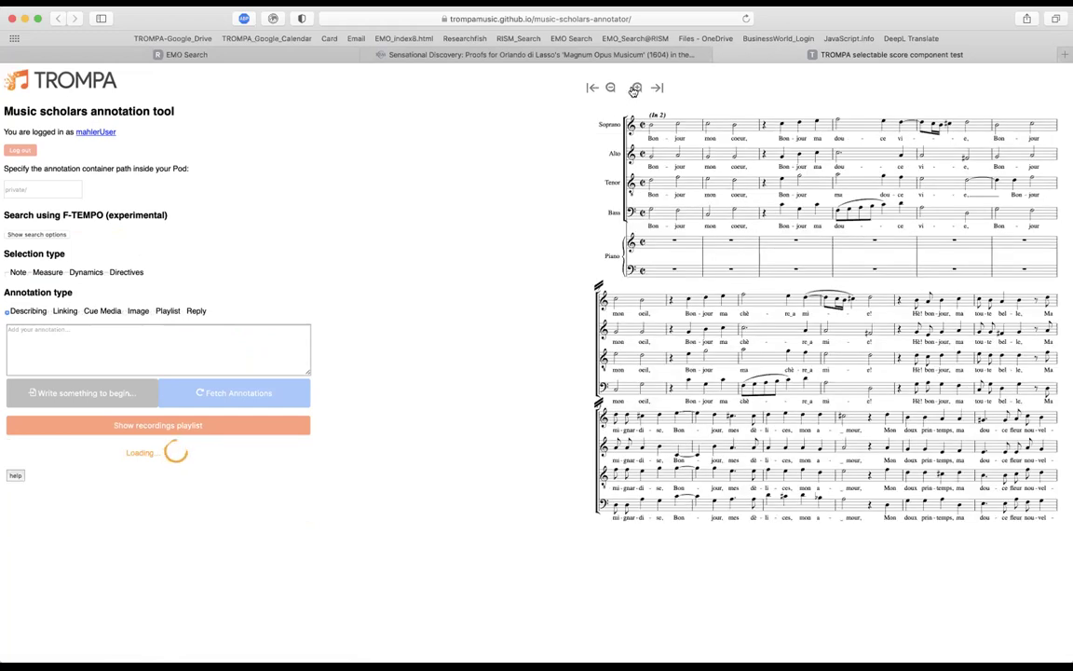
left_click(636, 87)
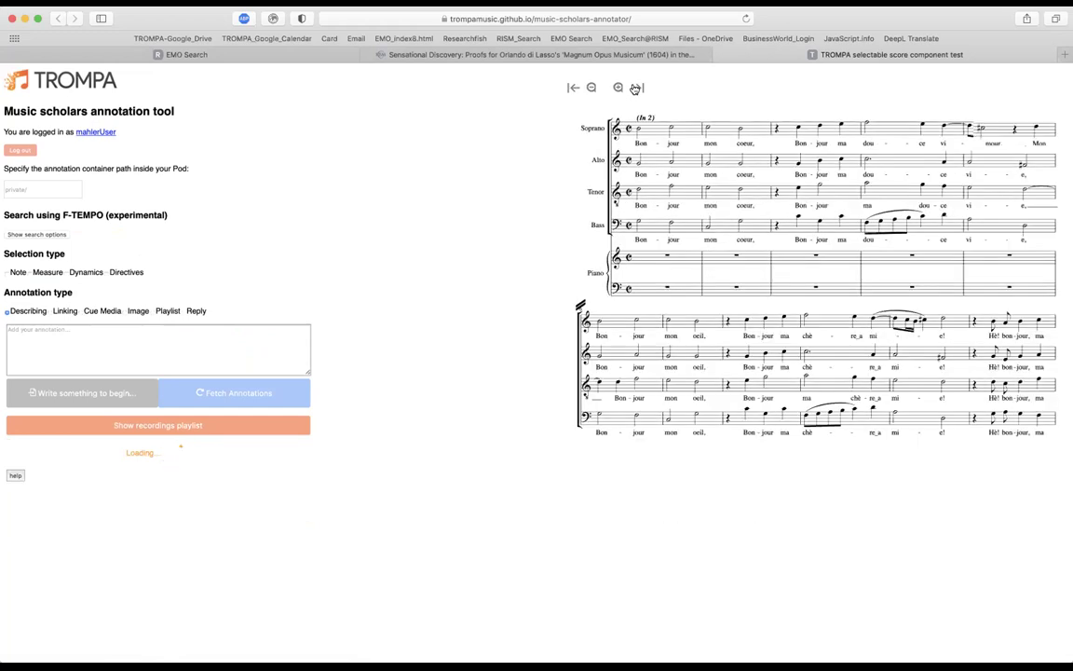
left_click(635, 88)
left_click(635, 88)
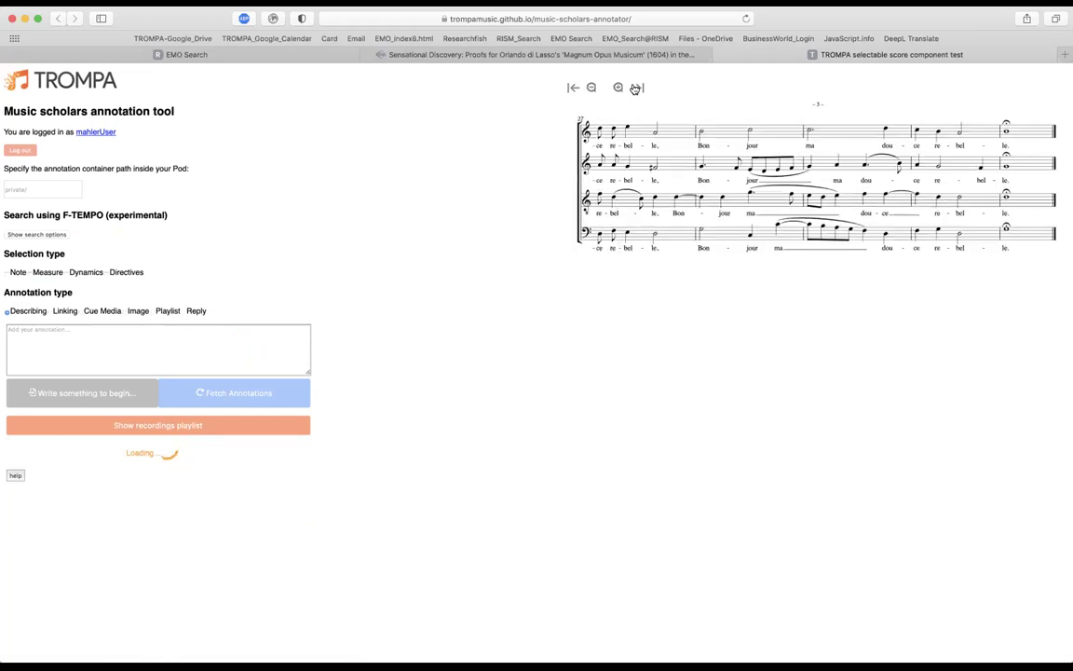
left_click(574, 88)
left_click(574, 89)
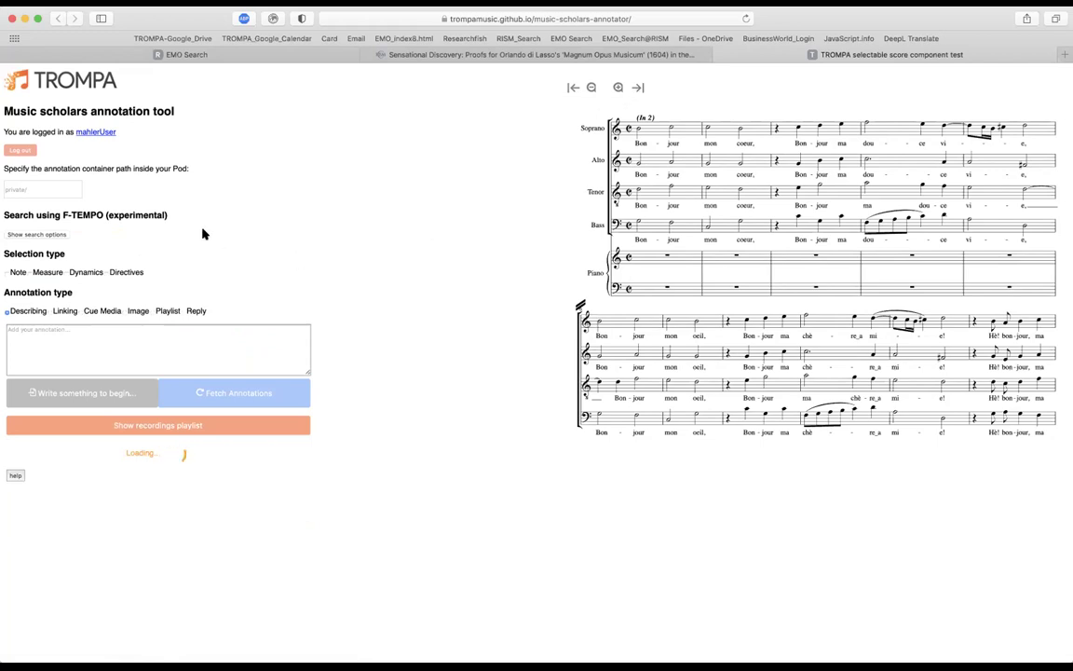
Search F-TEMPO for pages matching the score, using the Soprano voice as the query.
left_click(43, 234)
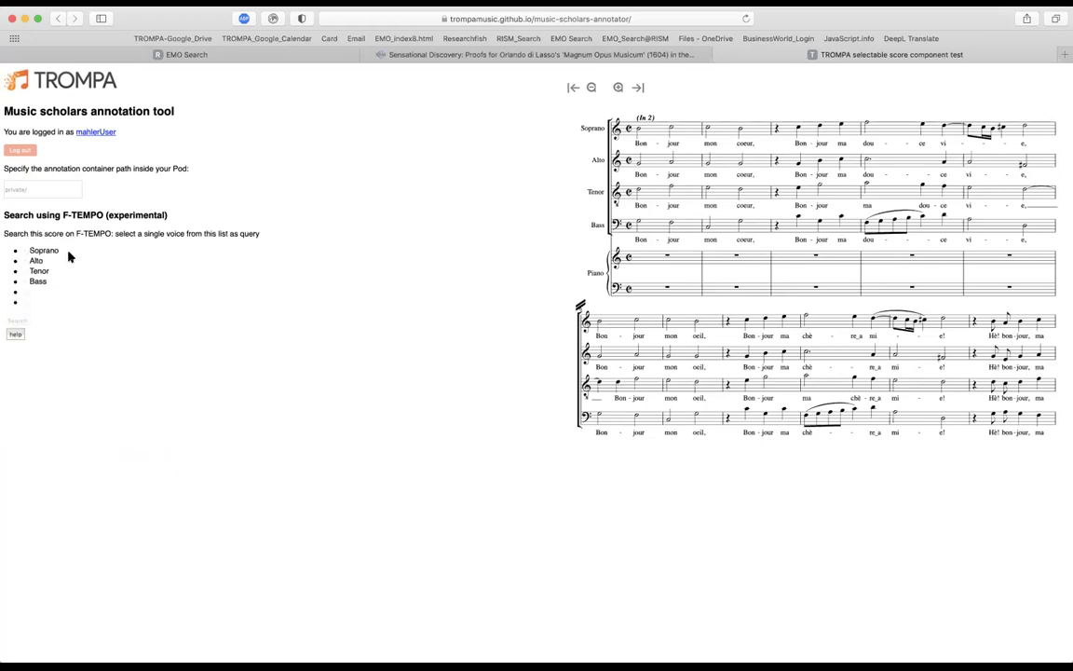
left_click(26, 252)
left_click(16, 321)
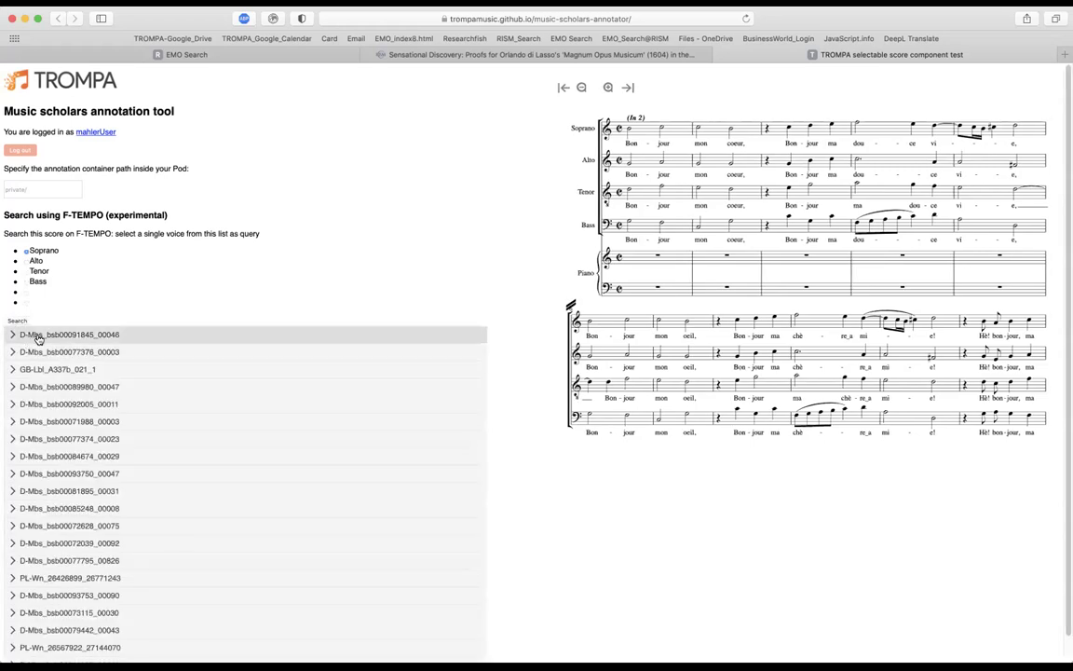
View the page images of the first four F-TEMPO matches one at a time, from D-Mbs_bsb00091845_00046 to D-Mbs_bsb00089980_00047.
left_click(37, 337)
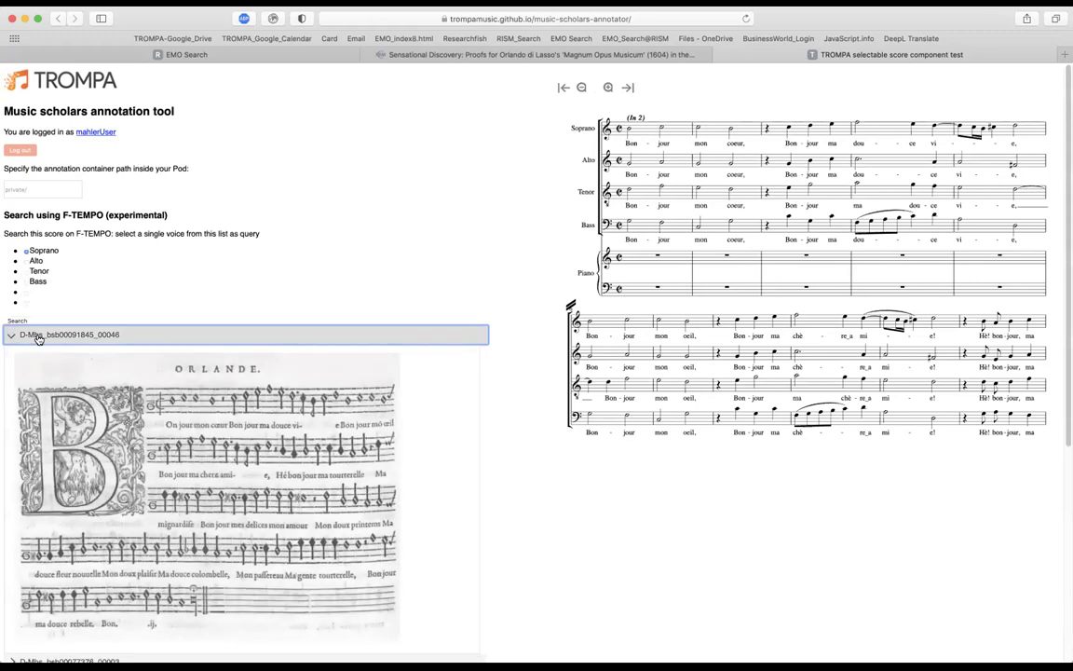
left_click(37, 337)
left_click(34, 354)
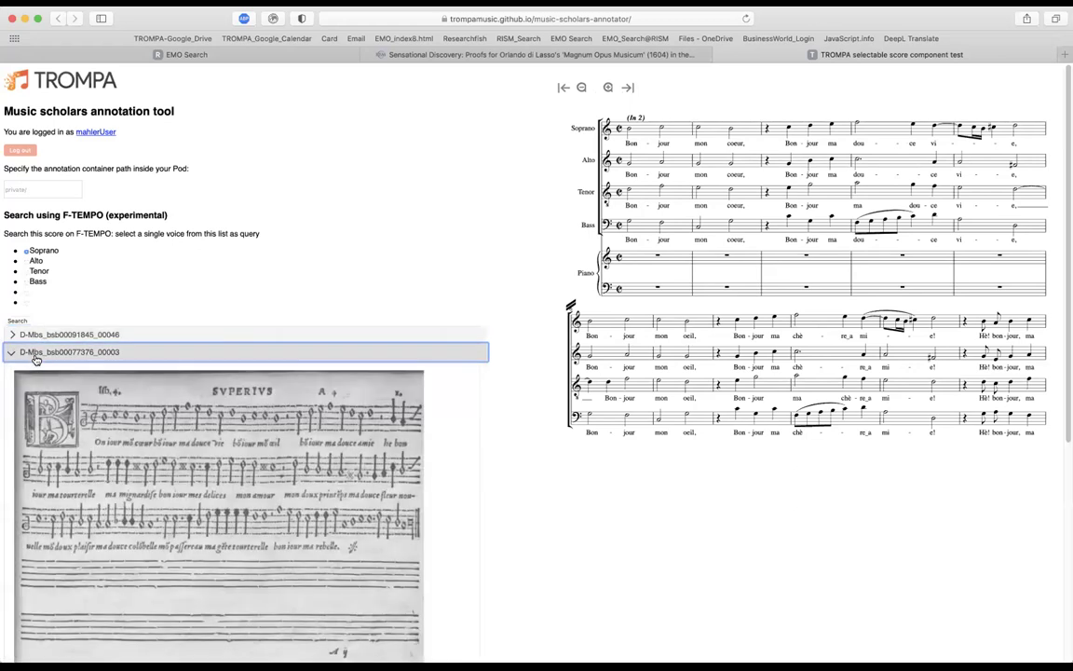
left_click(35, 354)
left_click(36, 368)
left_click(35, 369)
left_click(38, 387)
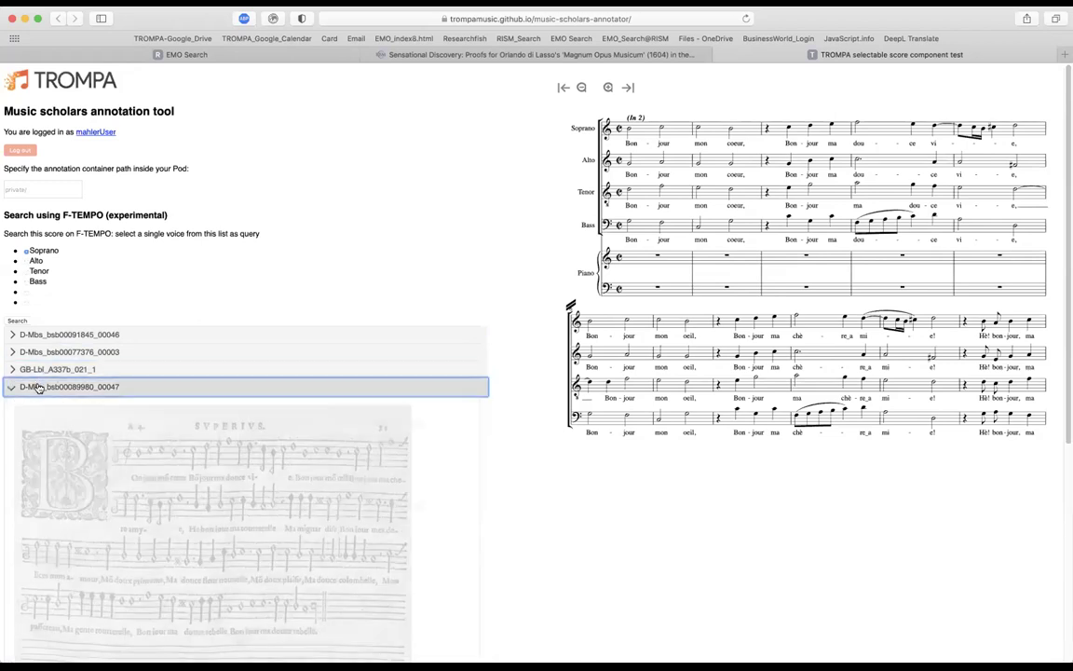
left_click(37, 386)
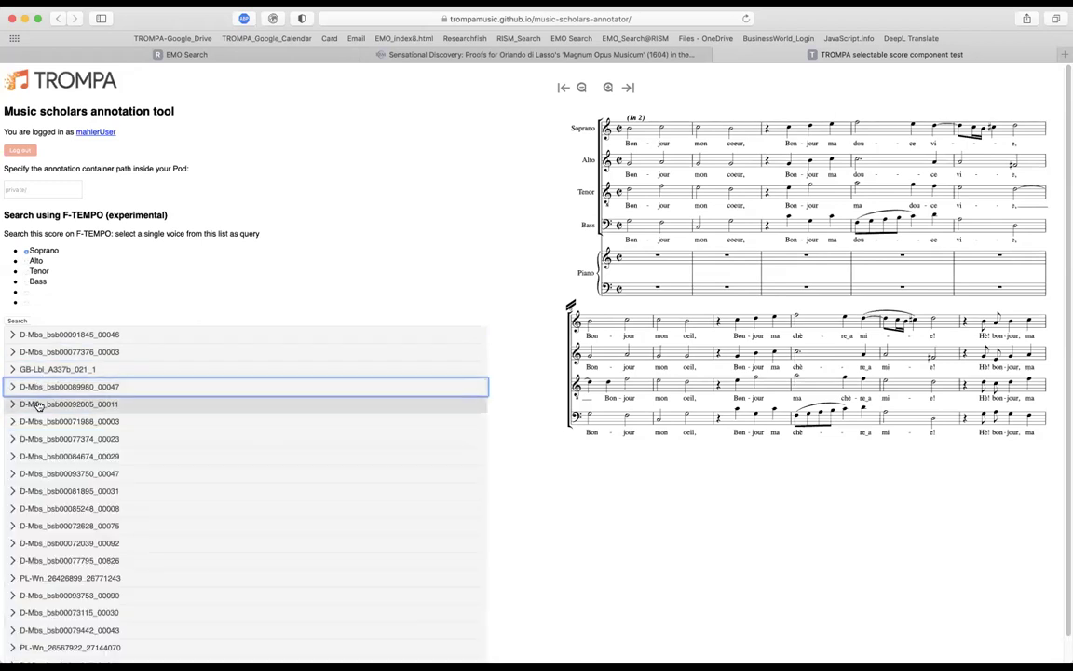
View the page images of the fifth to seventh matches, D-Mbs_bsb00092005_00011, D-Mbs_bsb00071988_00003 and D-Mbs_bsb00077374_00023, collapsing each one.
left_click(38, 404)
left_click(37, 404)
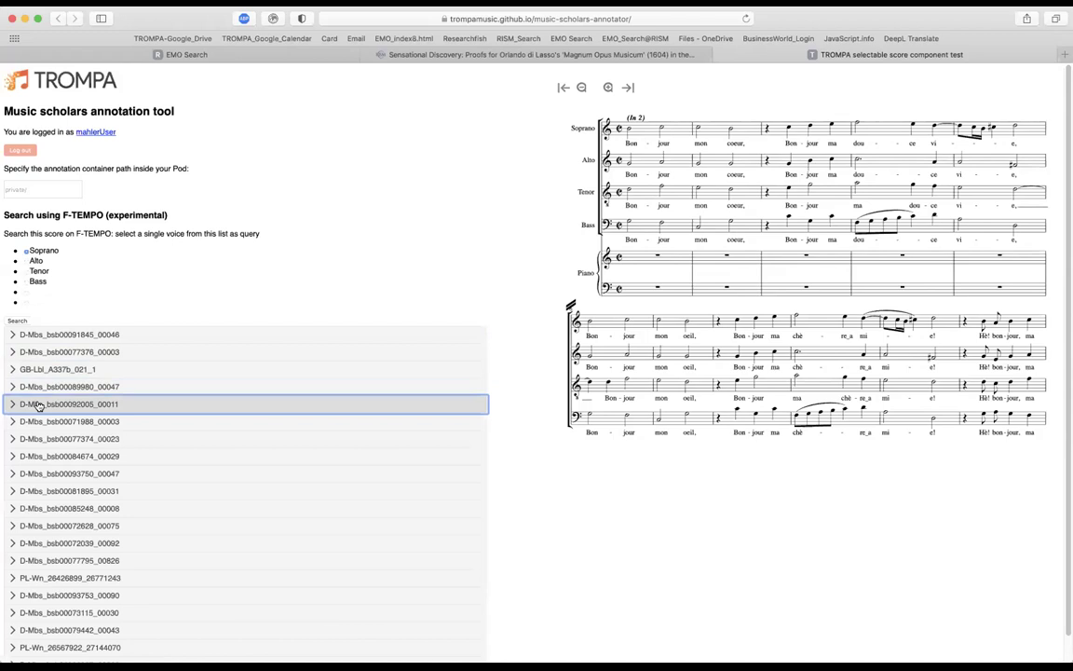
left_click(37, 404)
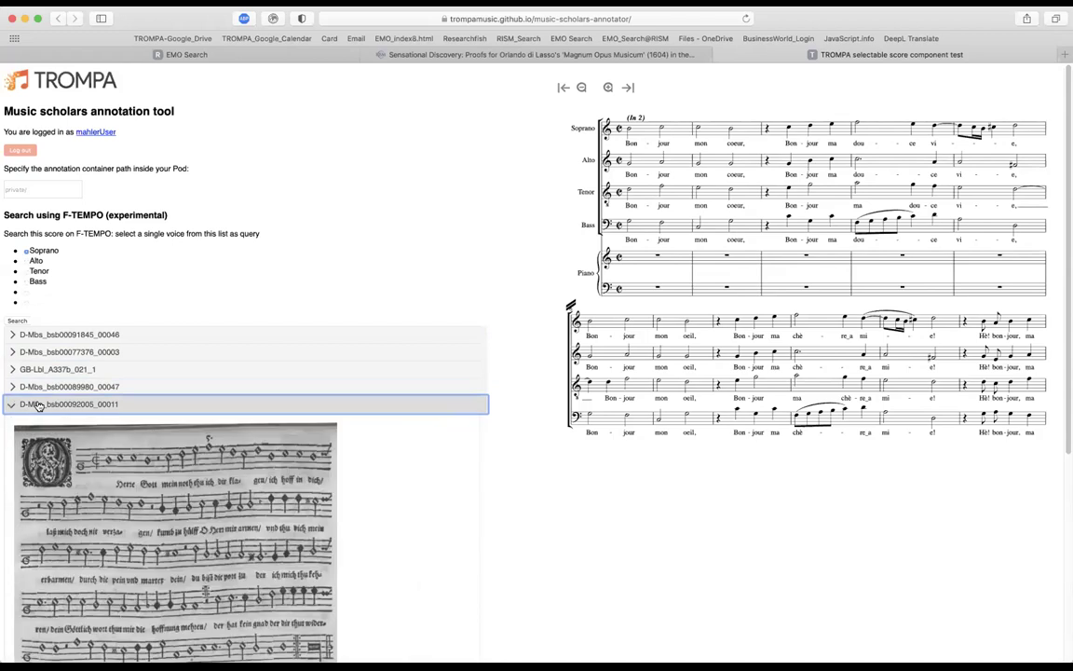
left_click(37, 404)
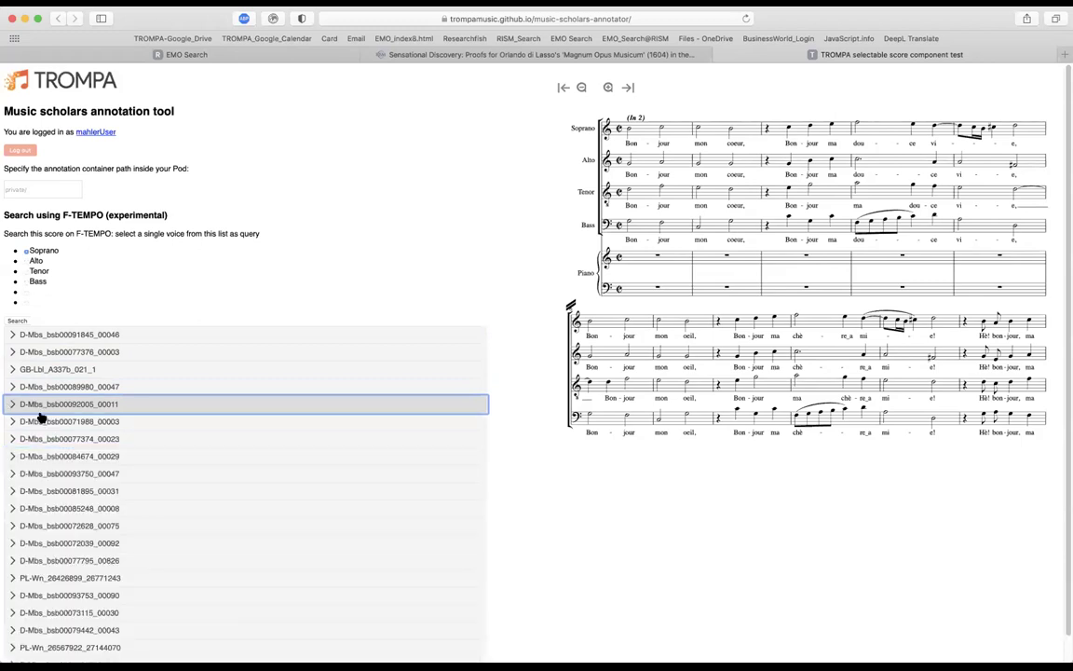
left_click(41, 421)
left_click(41, 420)
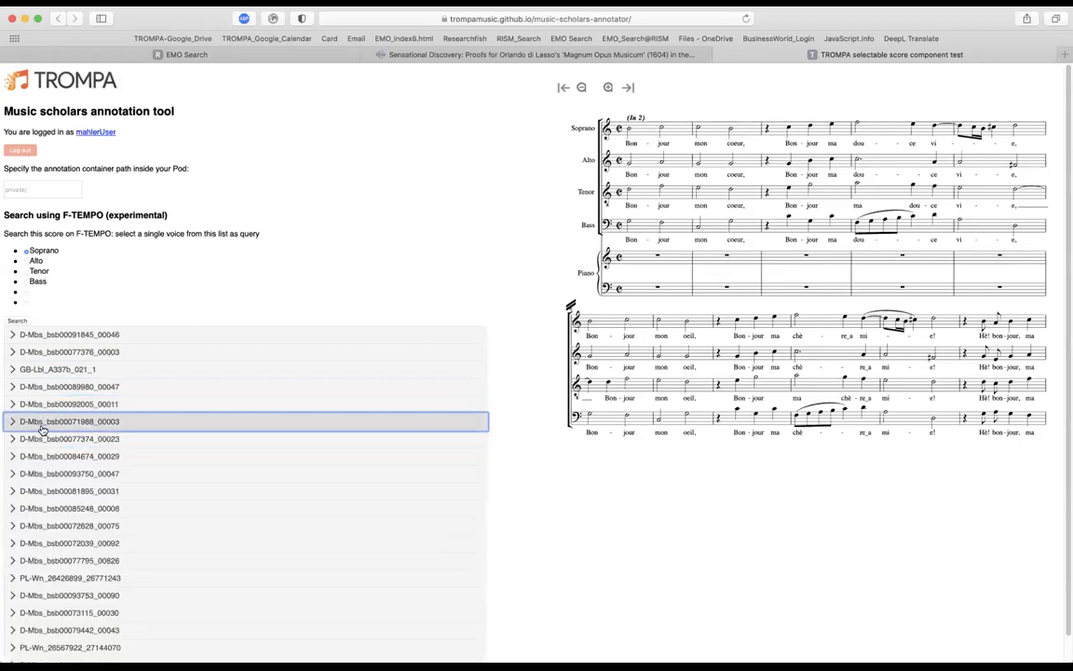
left_click(42, 438)
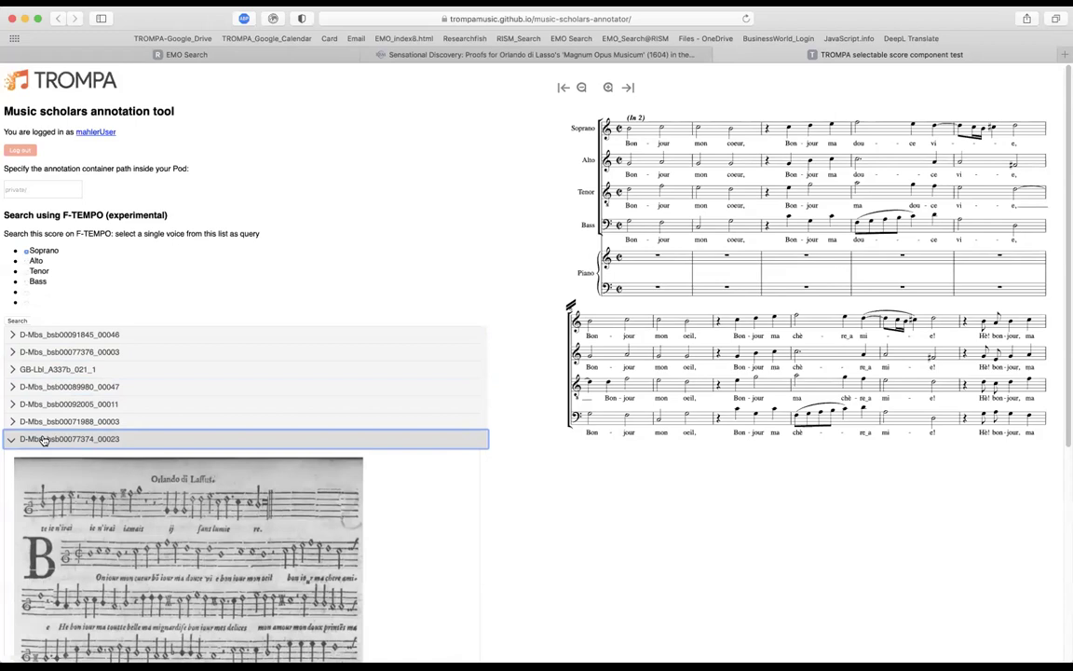
left_click(43, 440)
View the eighth to tenth matches' page images and revisit D-Mbs_bsb00084674_00029 to compare its music with the soprano part.
left_click(44, 457)
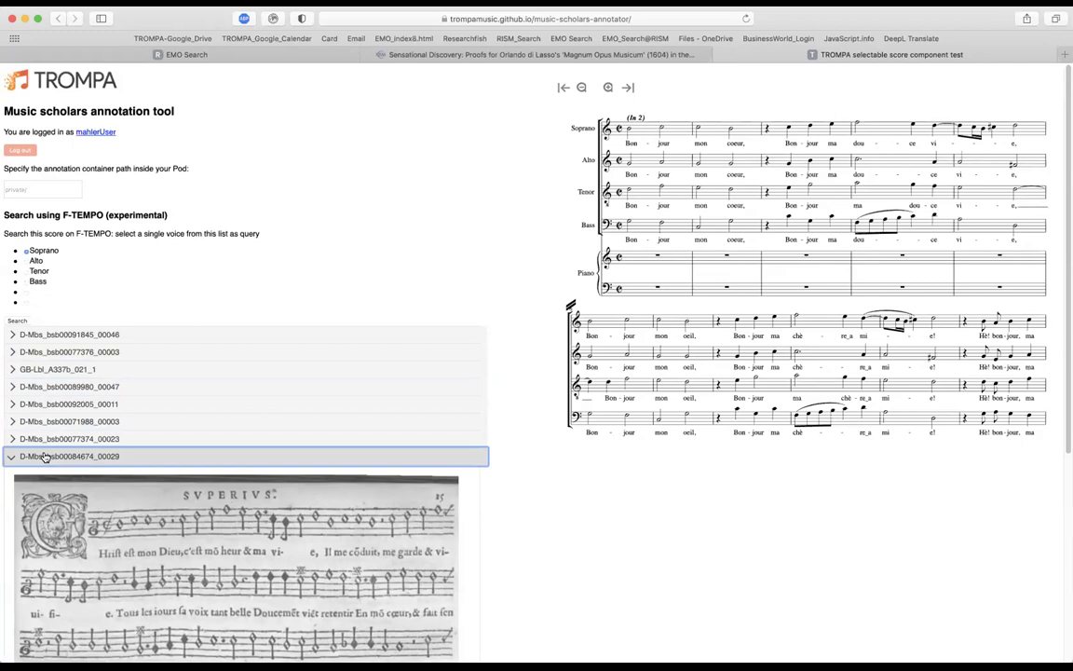
left_click(44, 456)
left_click(44, 473)
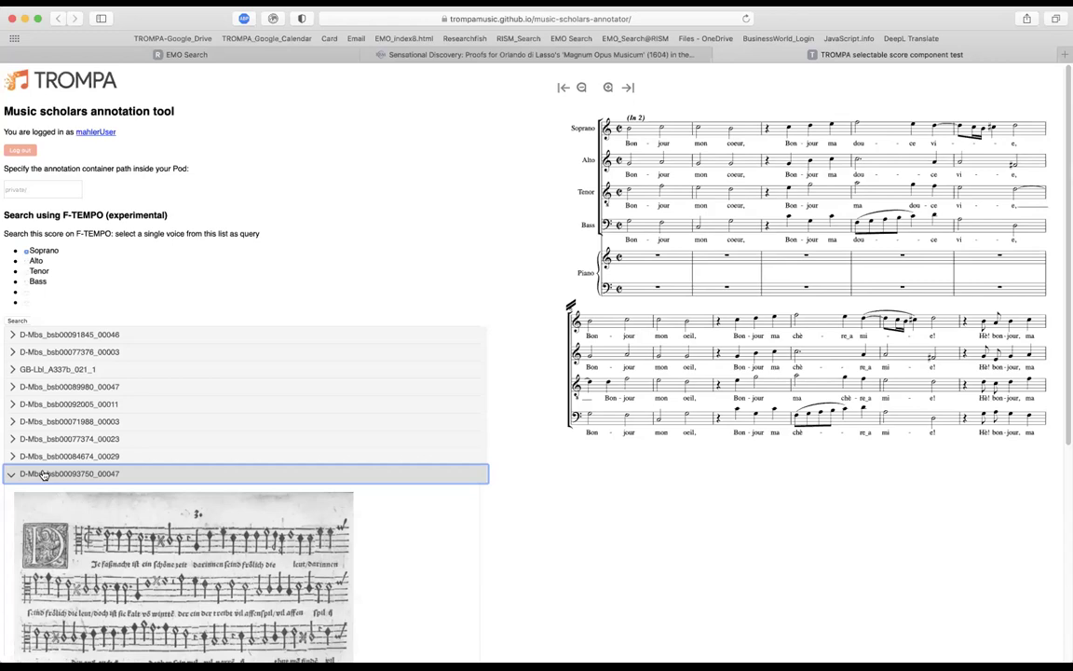
left_click(43, 475)
left_click(44, 491)
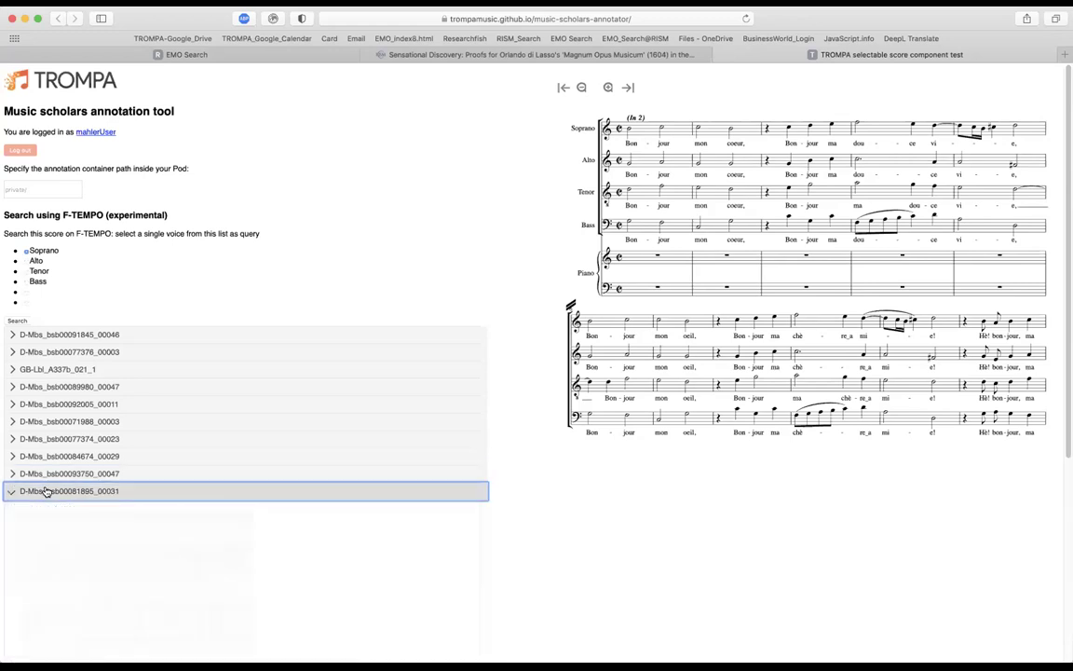
left_click(47, 492)
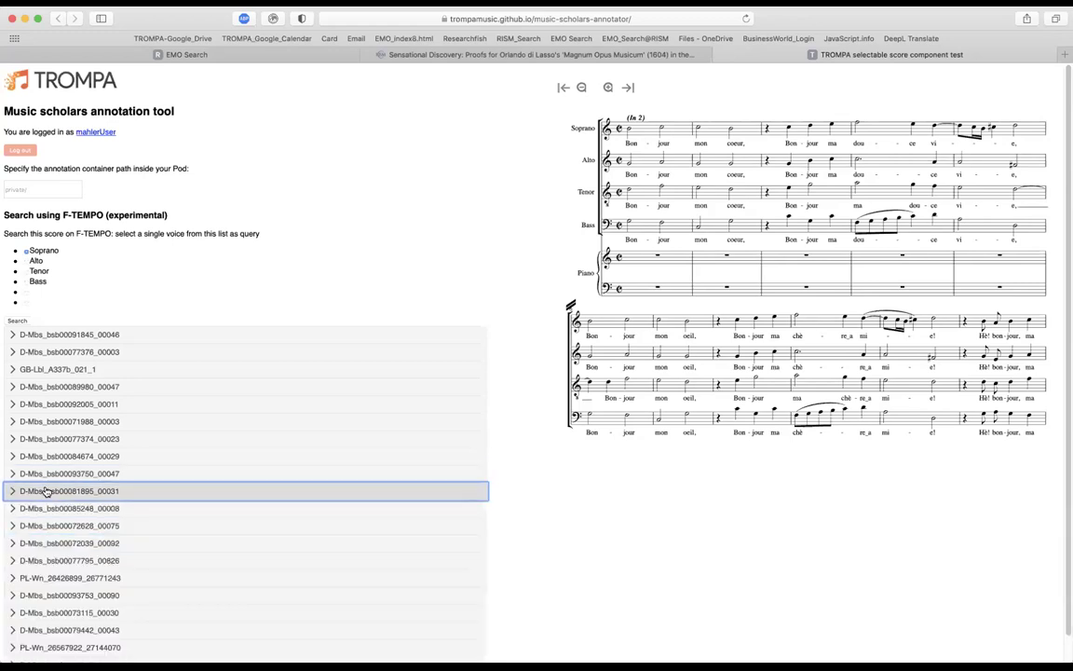
left_click(53, 456)
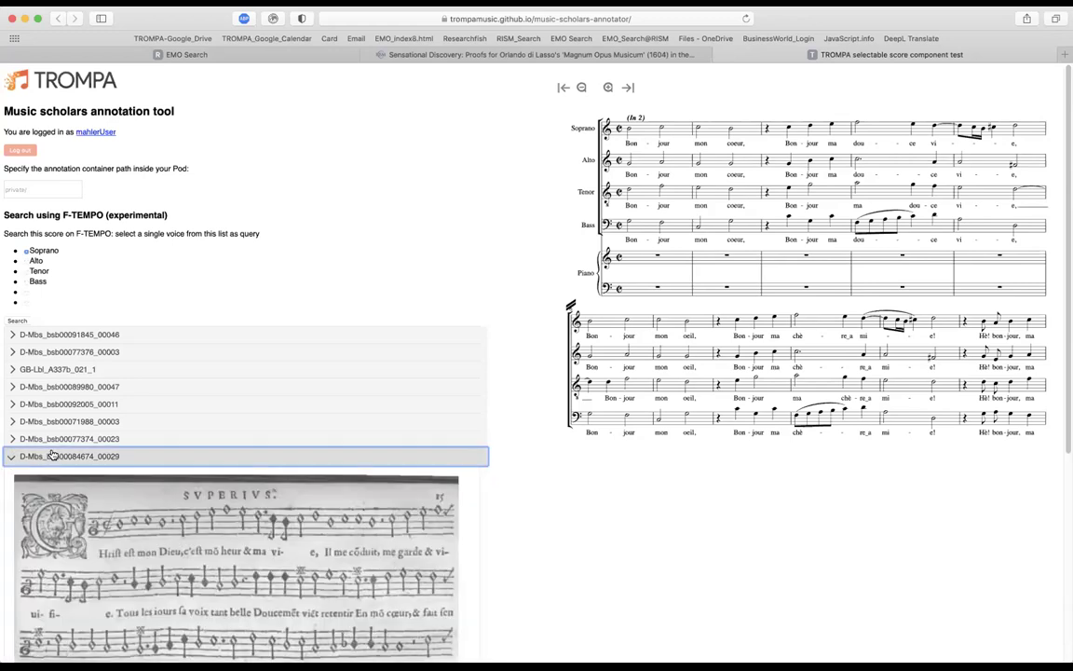
left_click(53, 455)
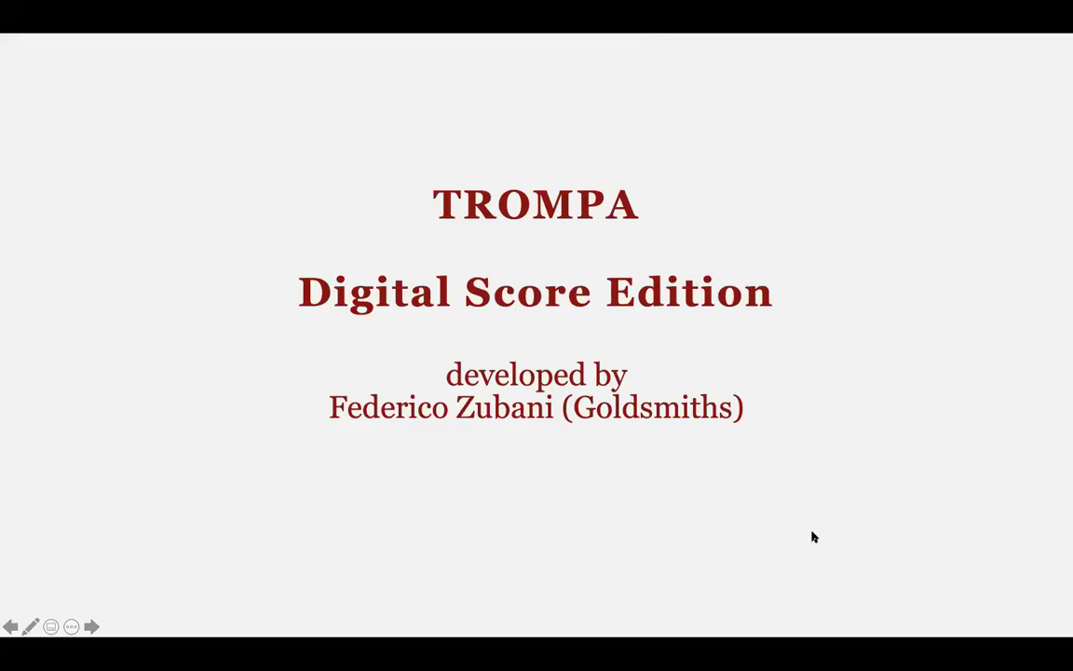
key("Right")
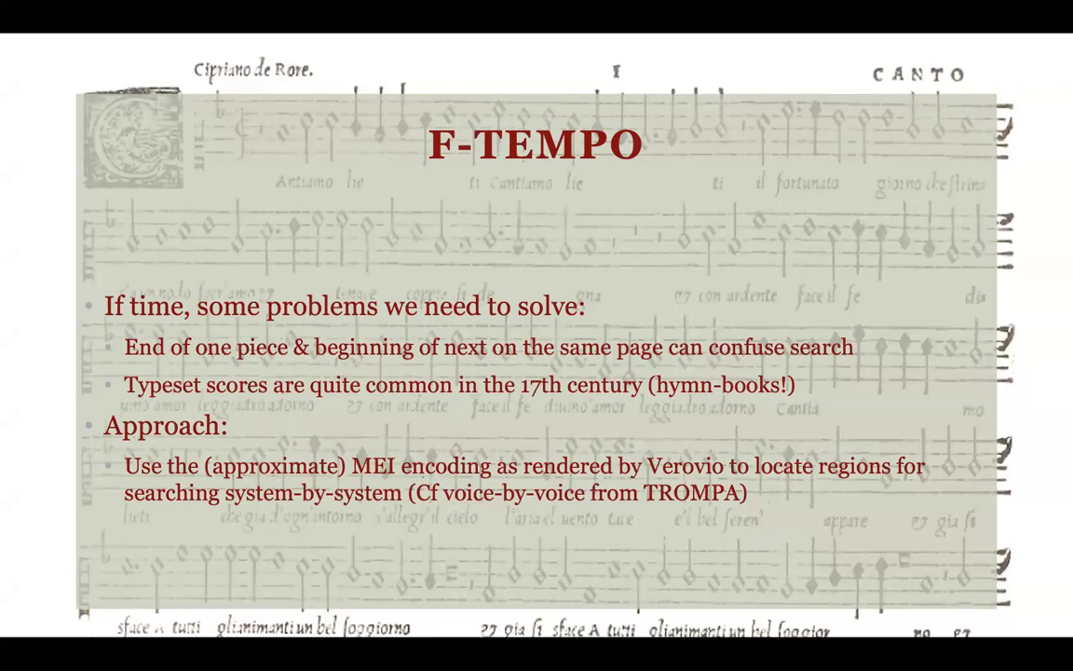
key("Left")
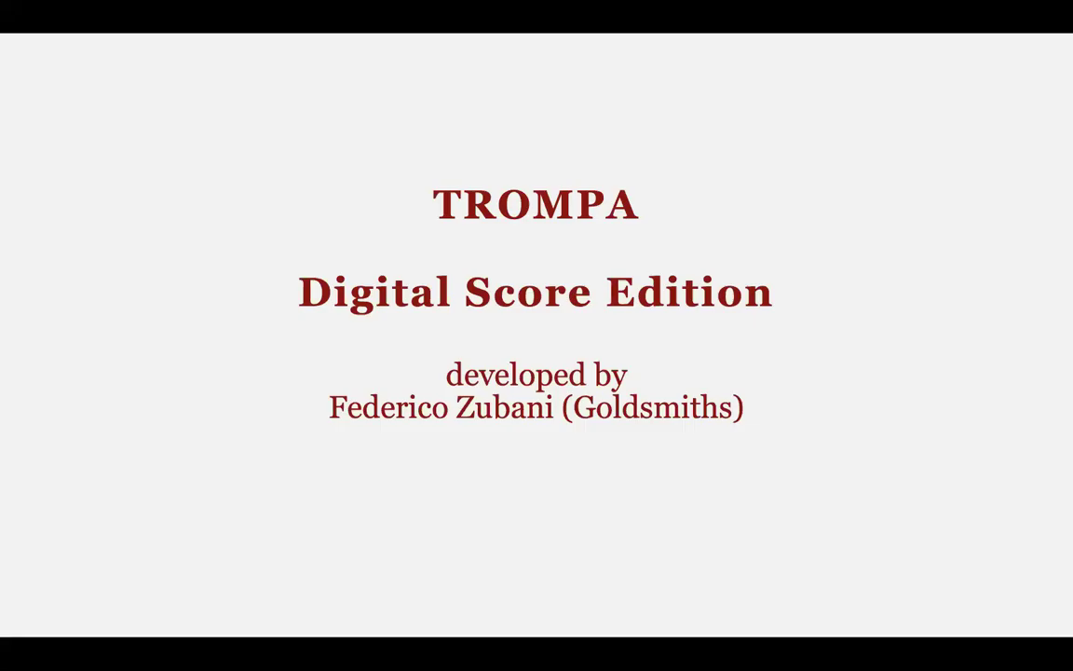